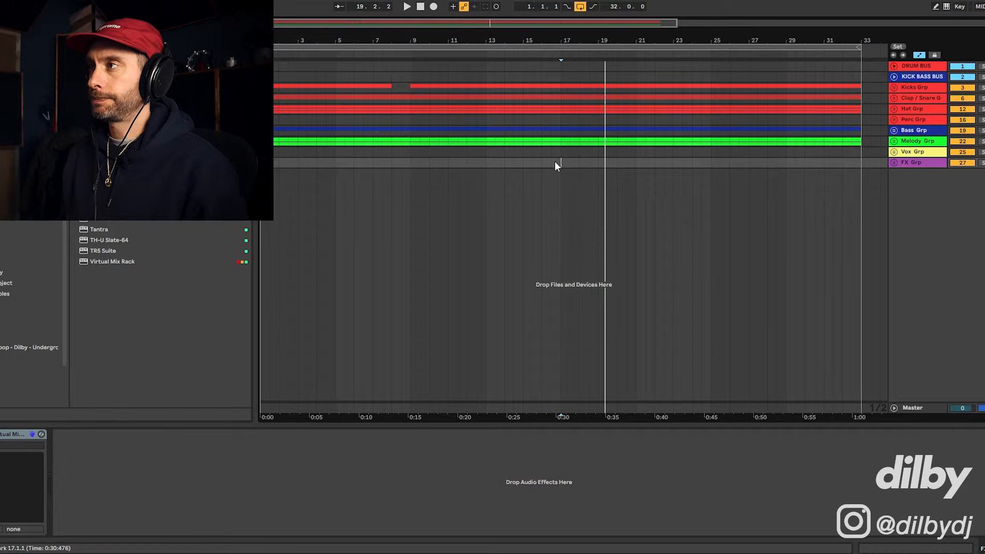
- Play the arrangement and look through the tracks in the Clap / Snare, Hat and Bass groups
{"action": "key", "text": "space"}
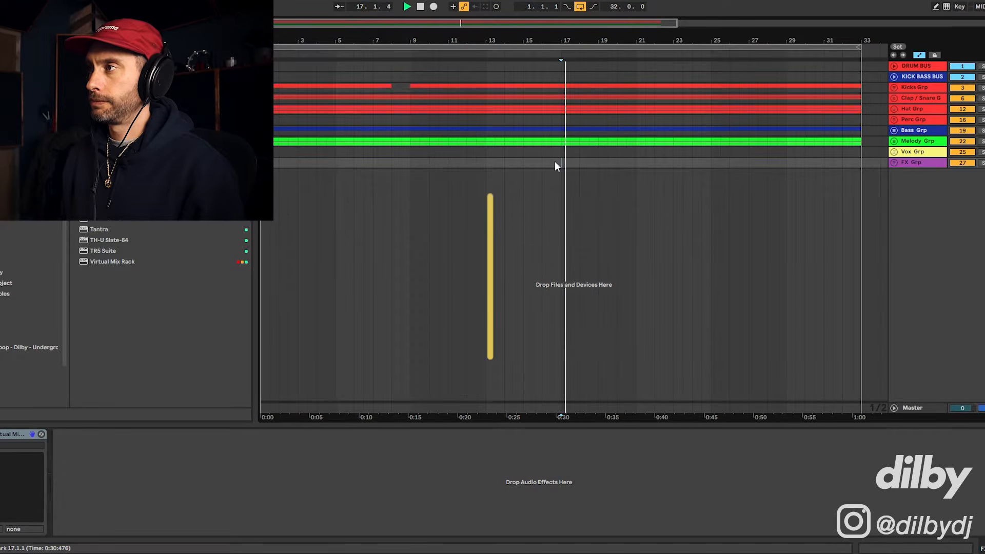
{"action": "left_click", "coordinate": [895, 88]}
{"action": "left_click", "coordinate": [894, 88]}
{"action": "left_click", "coordinate": [895, 95]}
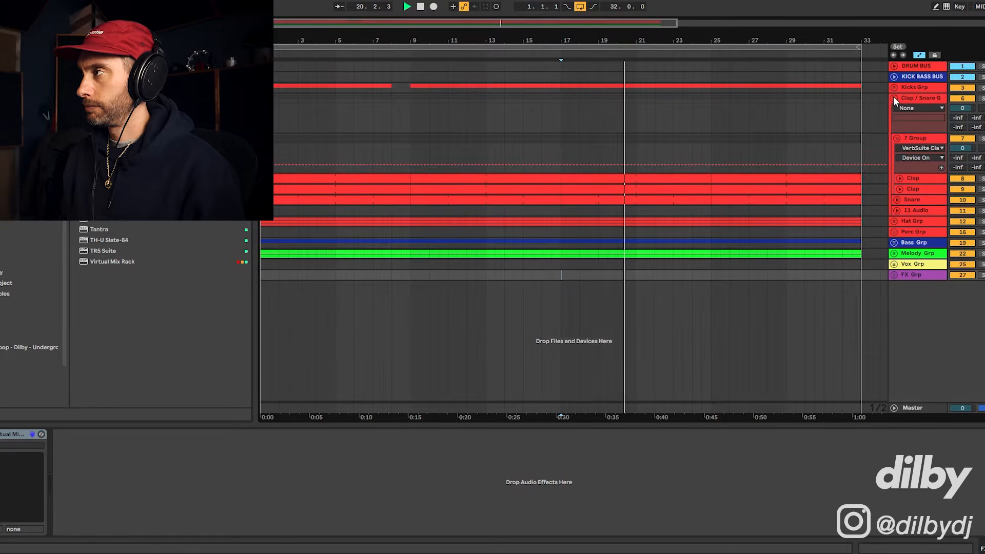
{"action": "left_click", "coordinate": [895, 98]}
{"action": "left_click", "coordinate": [892, 109]}
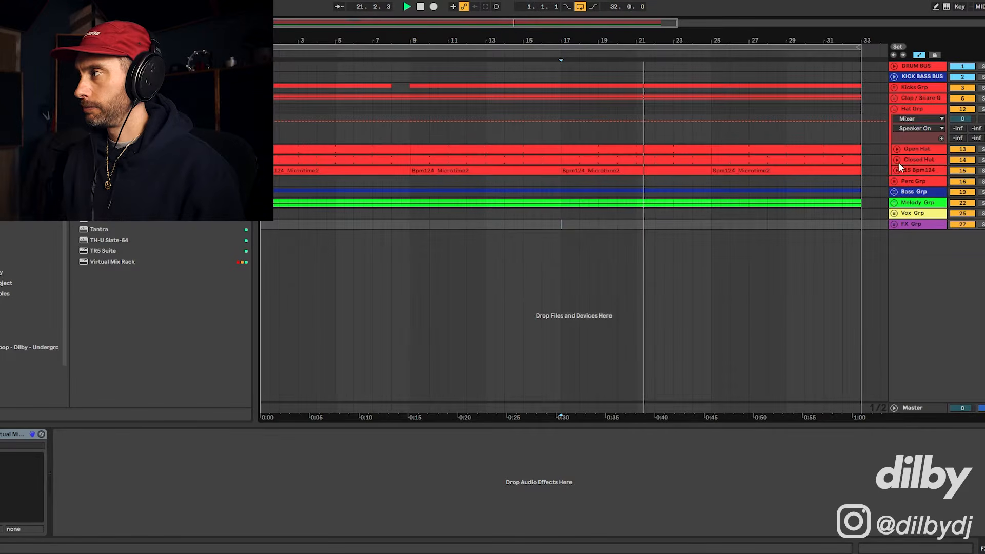
{"action": "left_click", "coordinate": [894, 191]}
{"action": "left_click", "coordinate": [894, 109]}
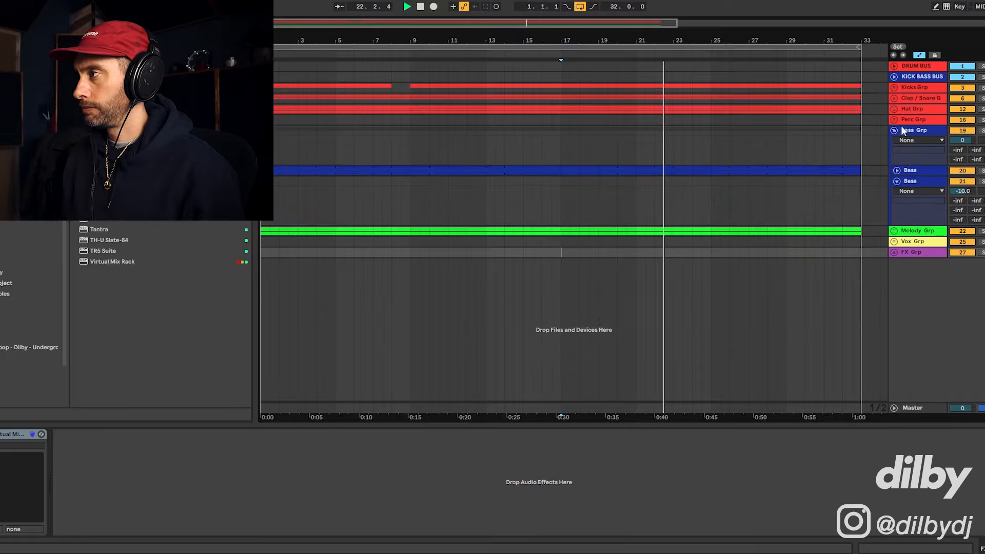
- Examine the device chains of the first Bass track and of the Pad and Dub Chords tracks in the Melody group
{"action": "left_click", "coordinate": [916, 171]}
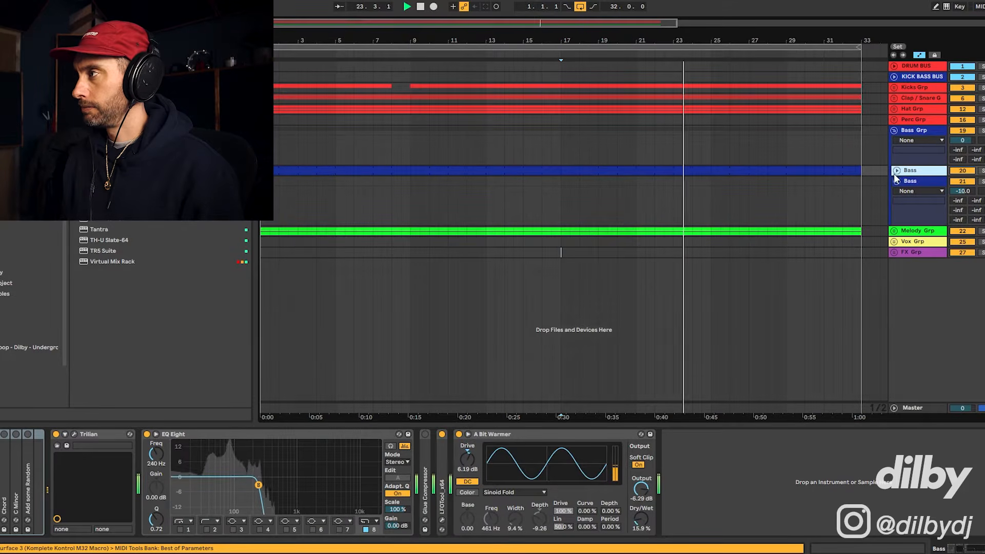
{"action": "left_click", "coordinate": [897, 182]}
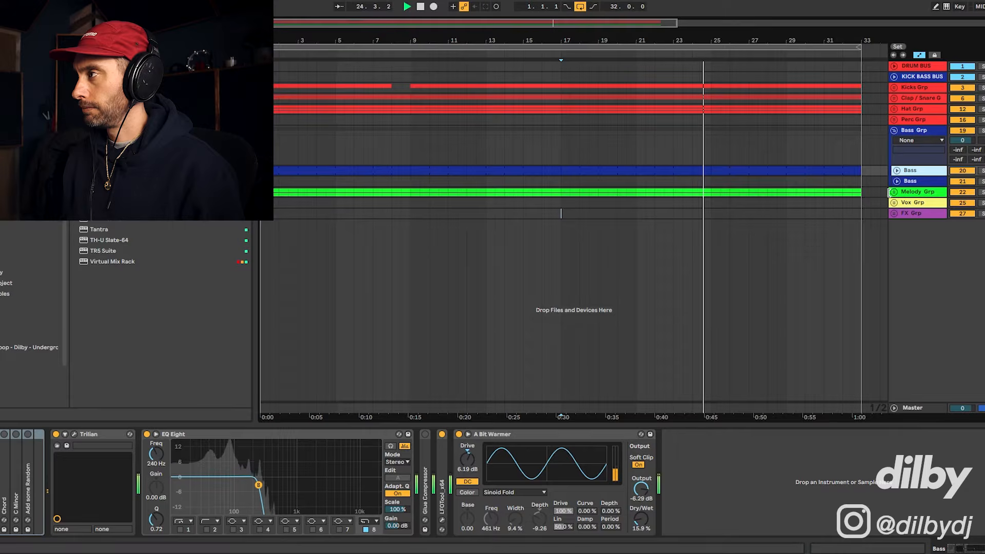
{"action": "left_click", "coordinate": [893, 191]}
{"action": "left_click", "coordinate": [909, 232]}
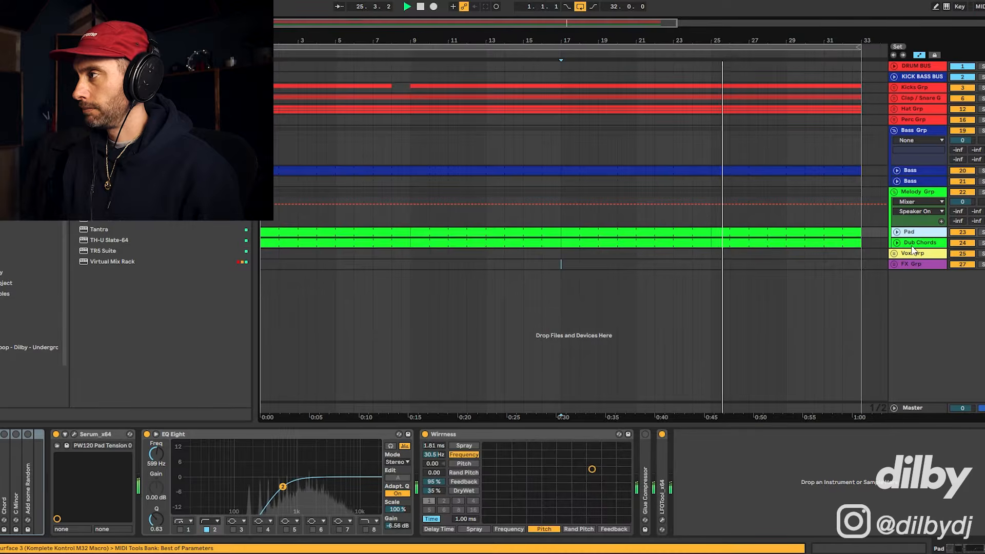
{"action": "left_click", "coordinate": [903, 243]}
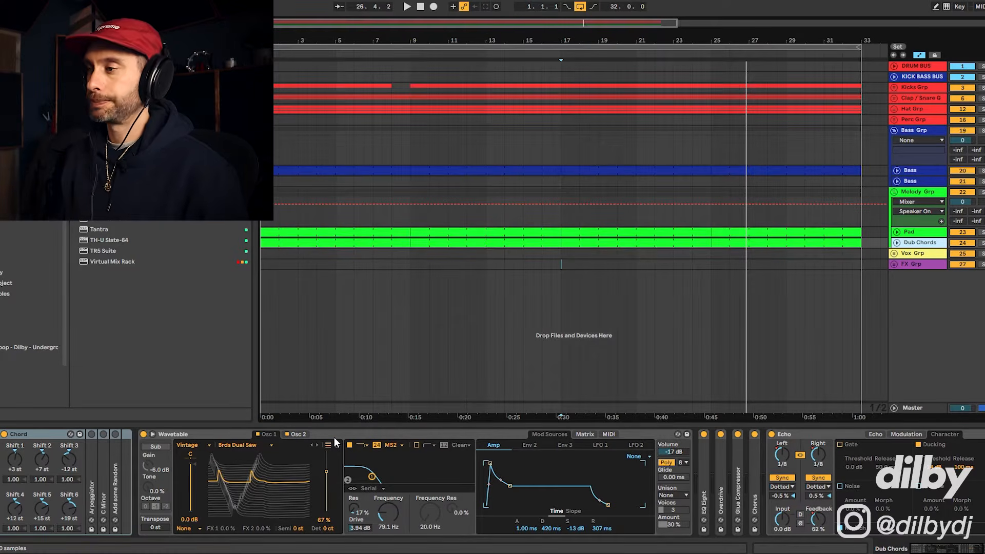
- Bypass EQ Eight, Overdrive, Glue Compressor, Echo and Reverb on the Dub Chords track
{"action": "left_click", "coordinate": [495, 203]}
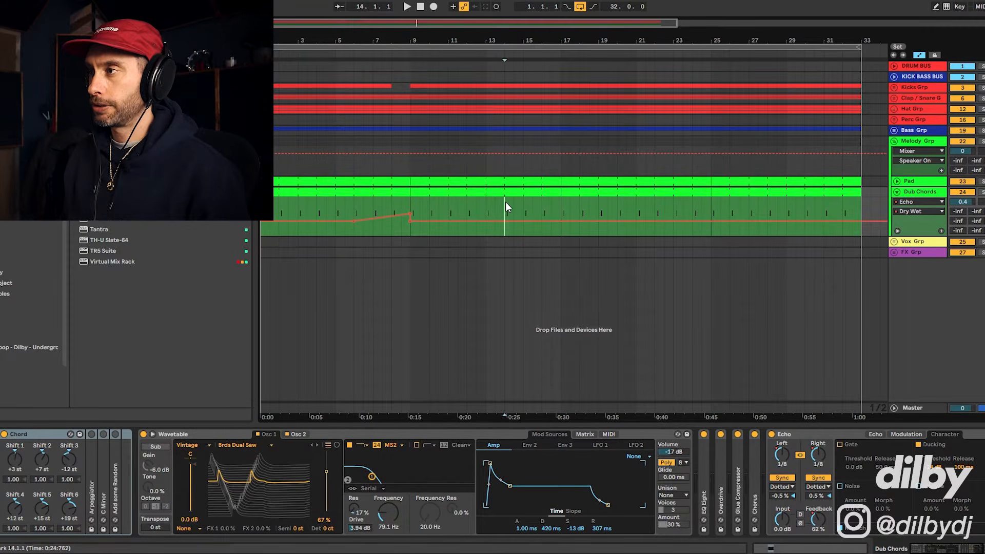
{"action": "left_click_drag", "start_coordinate": [506, 201], "coordinate": [522, 201]}
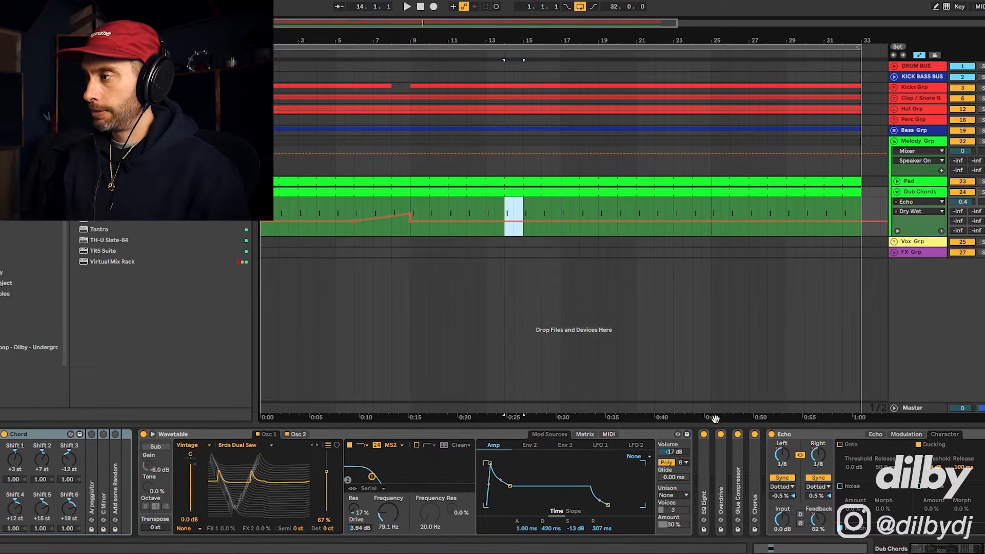
{"action": "left_click", "coordinate": [704, 434]}
{"action": "left_click", "coordinate": [721, 434]}
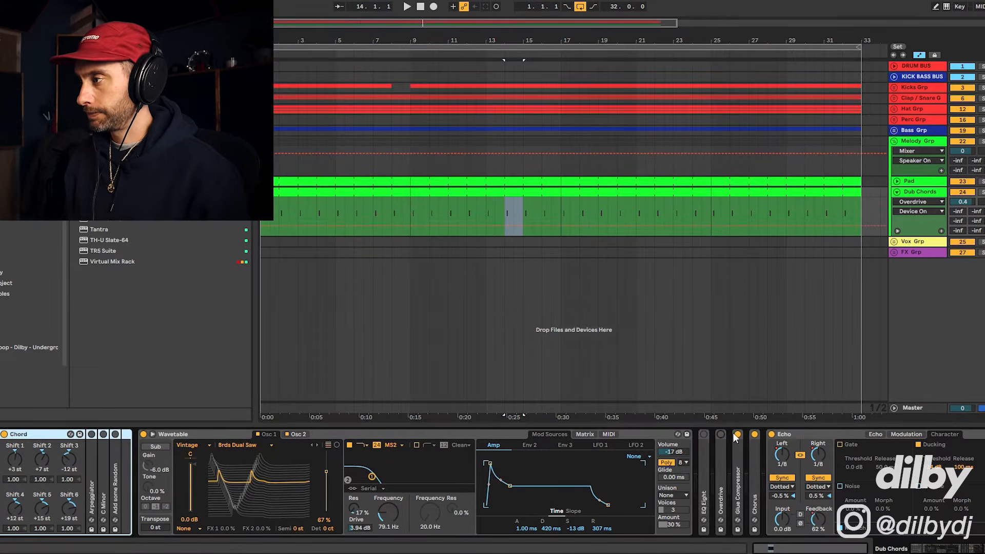
{"action": "left_click", "coordinate": [738, 434]}
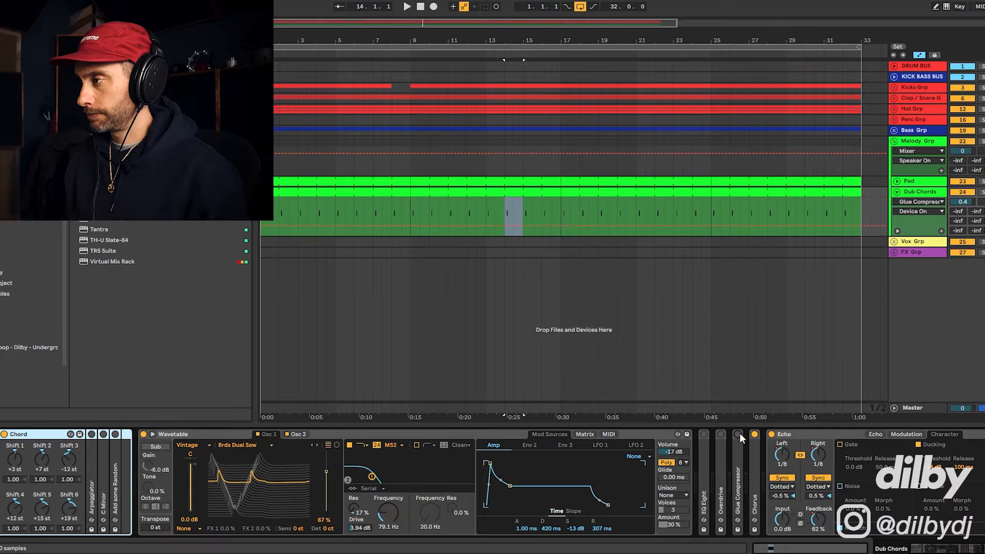
{"action": "left_click", "coordinate": [772, 434]}
{"action": "left_click_drag", "start_coordinate": [929, 546], "coordinate": [962, 545]}
{"action": "left_click", "coordinate": [691, 434]}
- Solo the Dub Chords track and play its dry sound from bar 14
{"action": "left_click", "coordinate": [518, 185]}
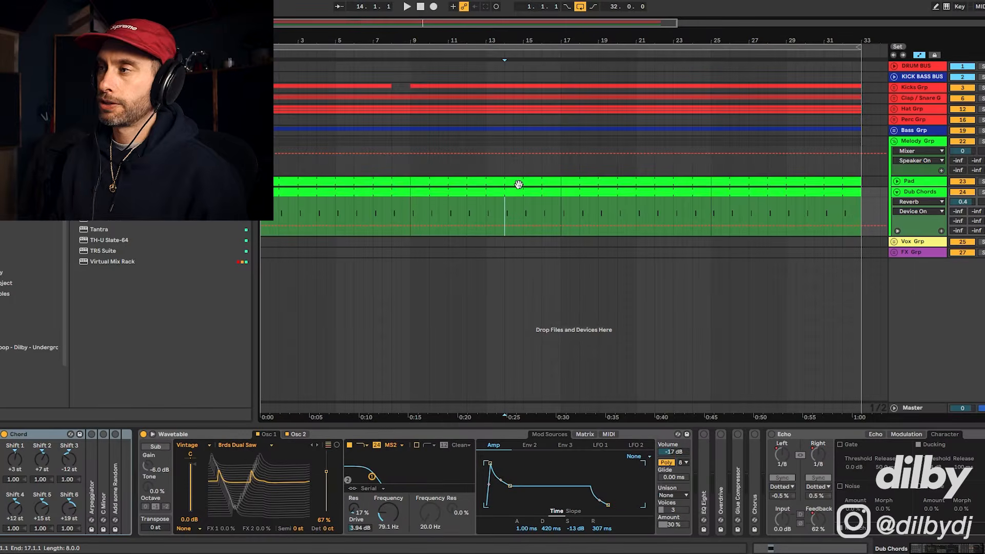
{"action": "key", "text": "space"}
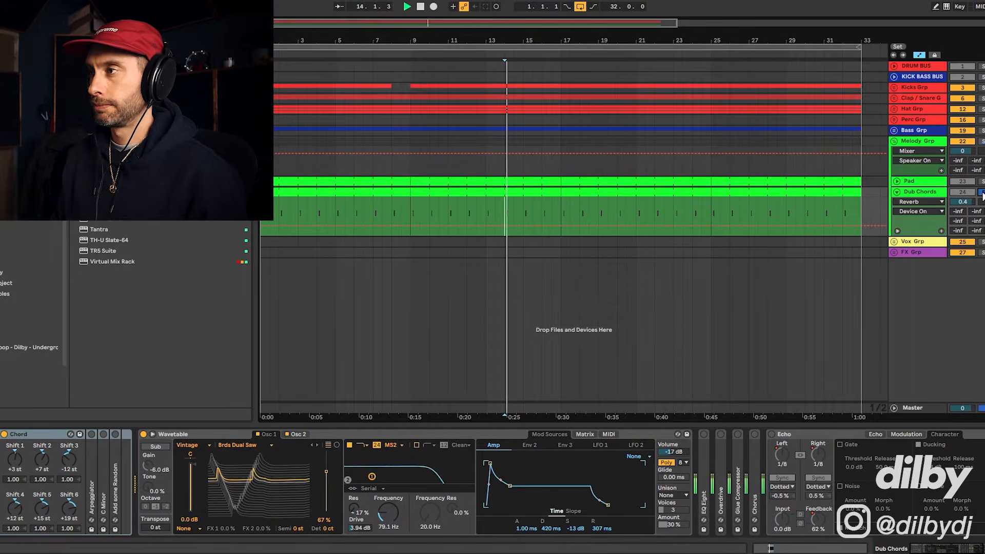
{"action": "left_click", "coordinate": [982, 193]}
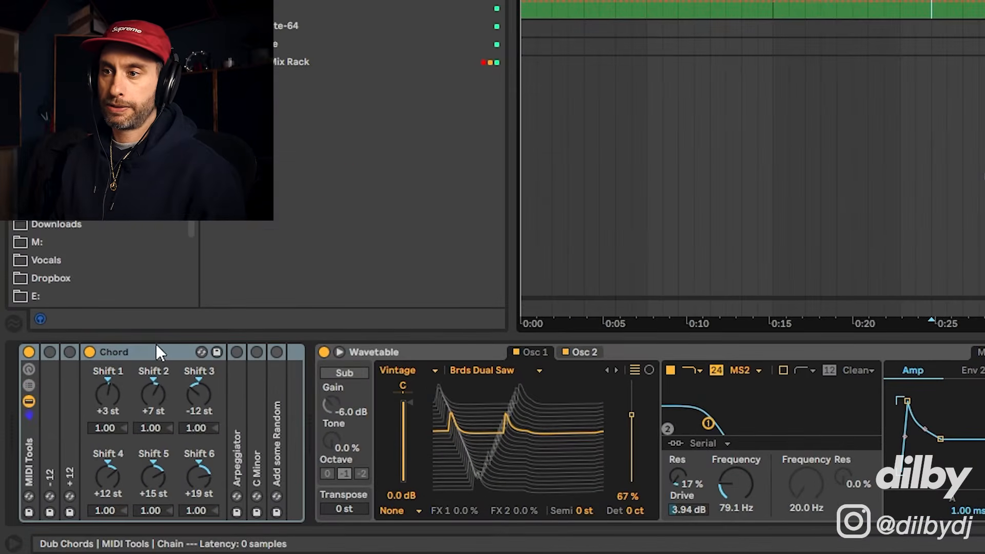
- Build the chord by hand in the Dub Chords clip, stacking F1, G#2 and C3 around F2 and copying the upper three notes an octave up
{"action": "left_click", "coordinate": [145, 368]}
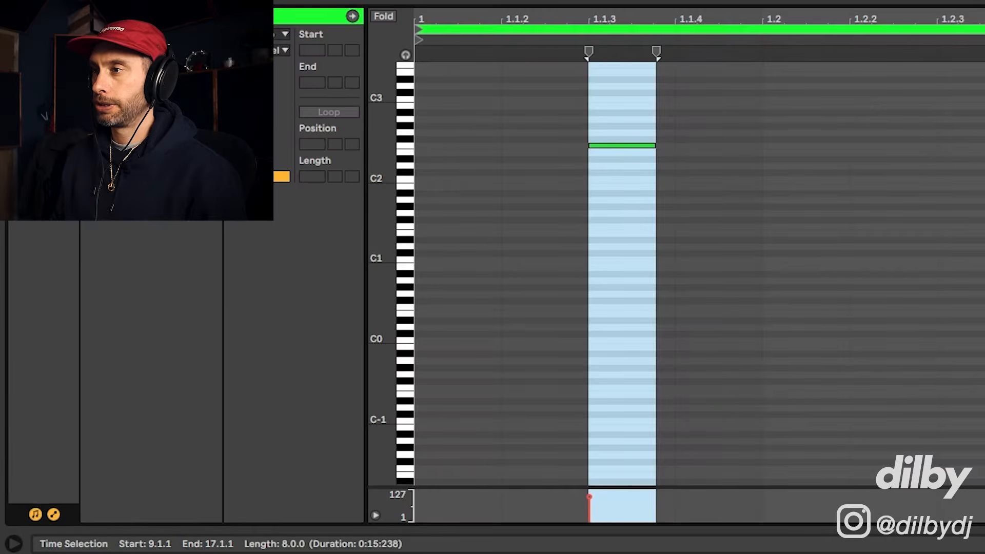
{"action": "scroll", "coordinate": [634, 146], "scroll_direction": "up", "scroll_amount": 3}
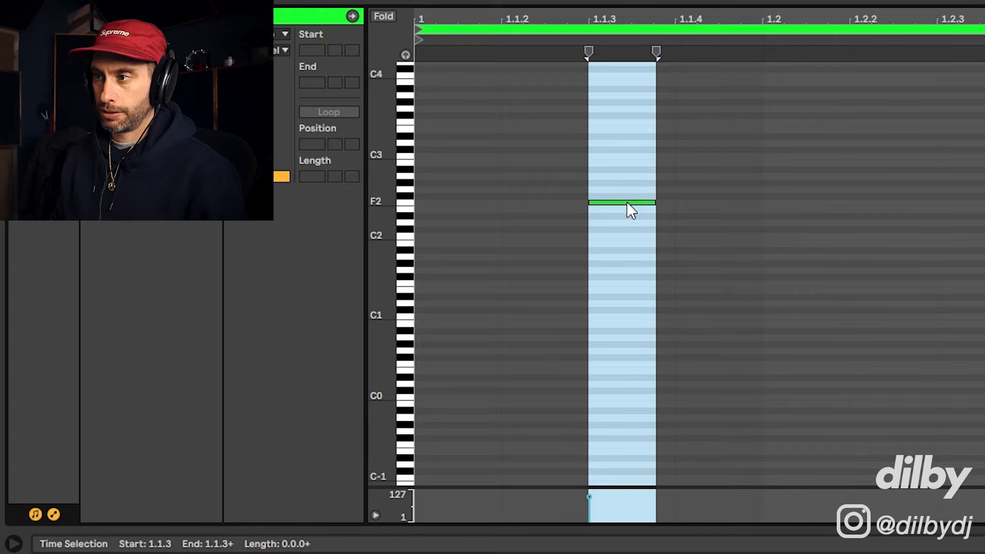
{"action": "left_click", "coordinate": [626, 202]}
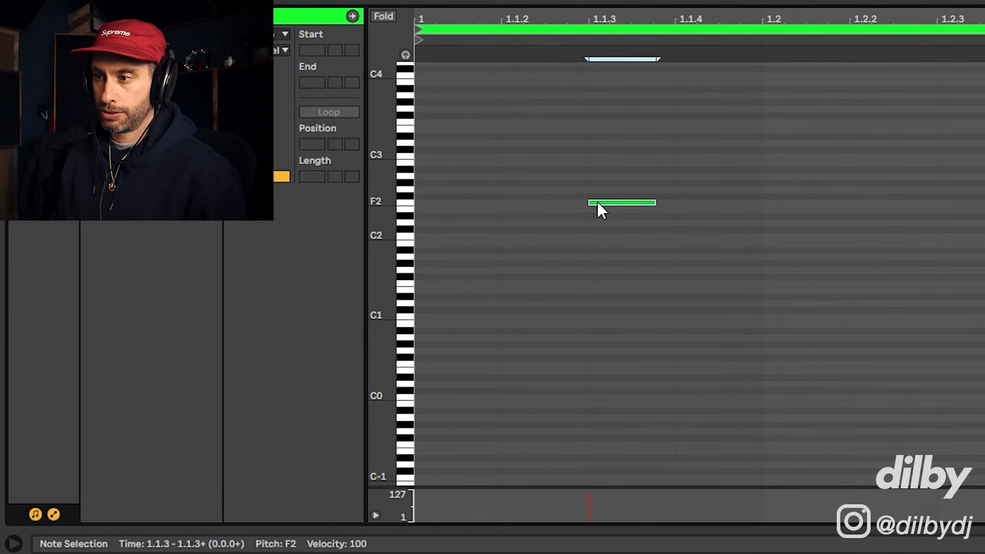
{"action": "left_click_drag", "start_coordinate": [597, 201], "coordinate": [593, 287]}
{"action": "scroll", "coordinate": [630, 241], "scroll_direction": "up", "scroll_amount": 2}
{"action": "left_click", "coordinate": [629, 243]}
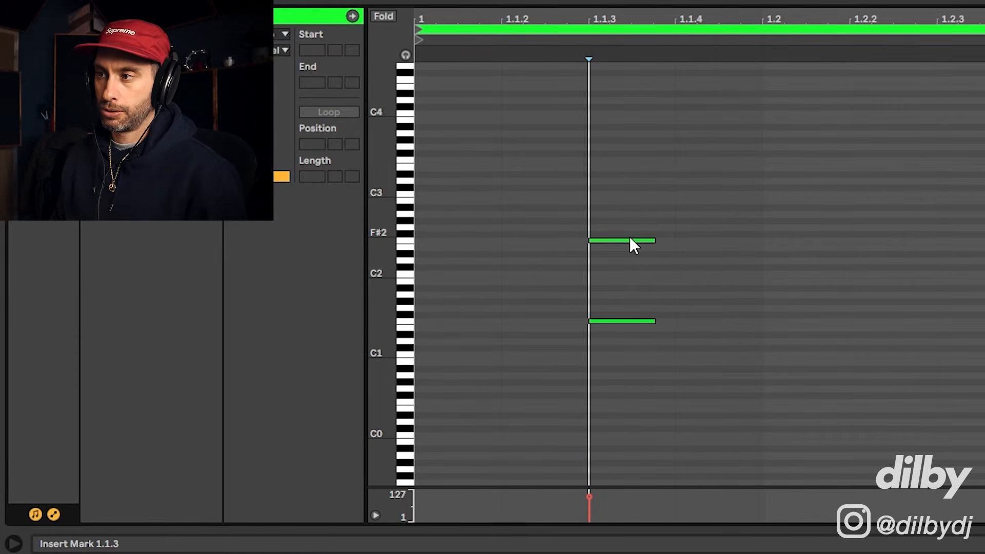
{"action": "left_click_drag", "start_coordinate": [627, 240], "coordinate": [635, 194]}
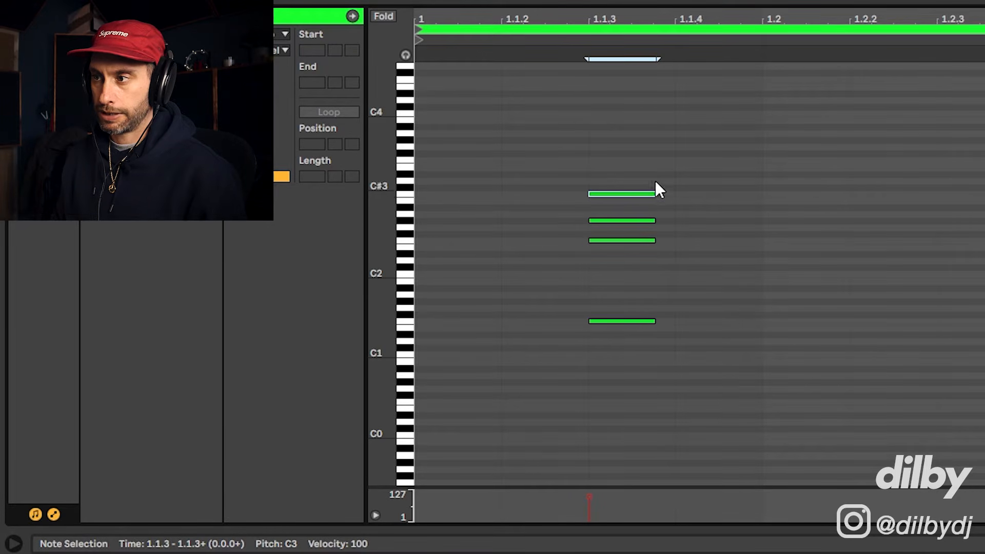
{"action": "left_click_drag", "start_coordinate": [623, 149], "coordinate": [592, 282]}
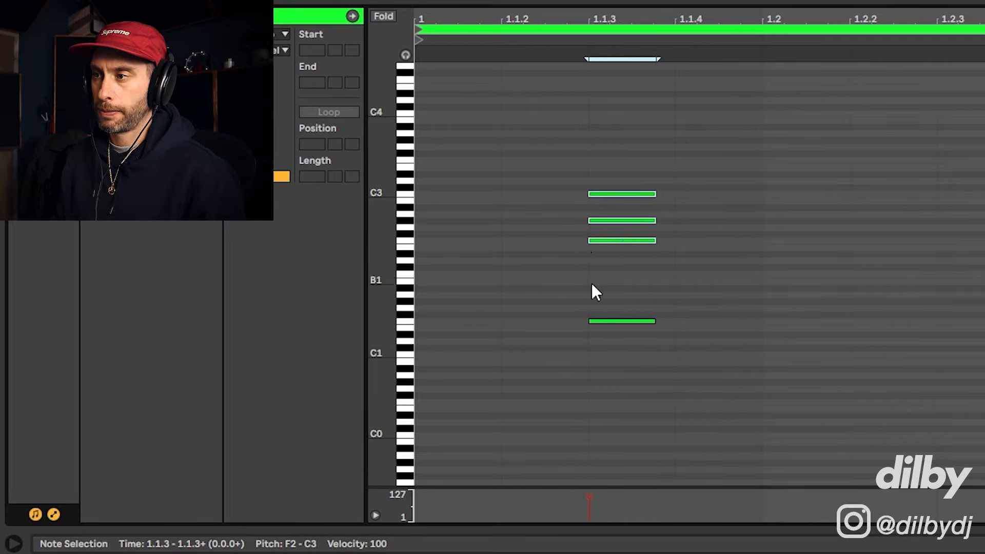
{"action": "left_click_drag", "start_coordinate": [612, 241], "coordinate": [617, 161]}
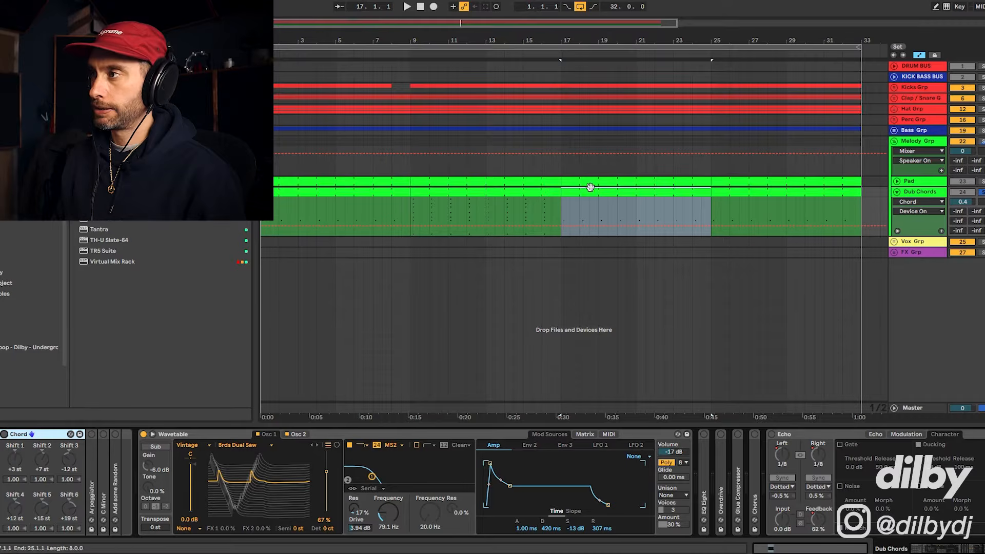
- Play the Dub Chords from bar 18 and switch the Chord device back on to compare single notes with the full chord
{"action": "left_click", "coordinate": [581, 205]}
{"action": "left_click", "coordinate": [580, 208]}
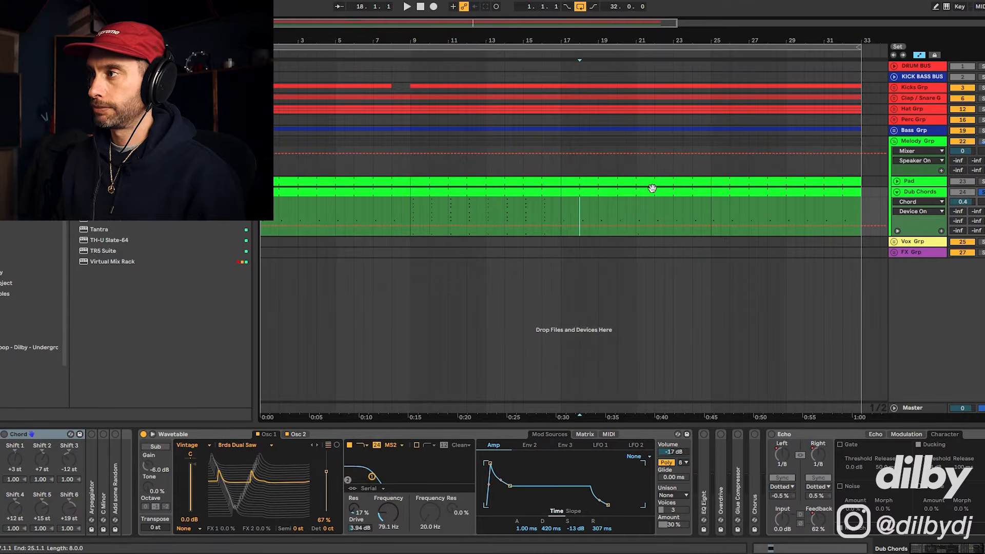
{"action": "key", "text": "space"}
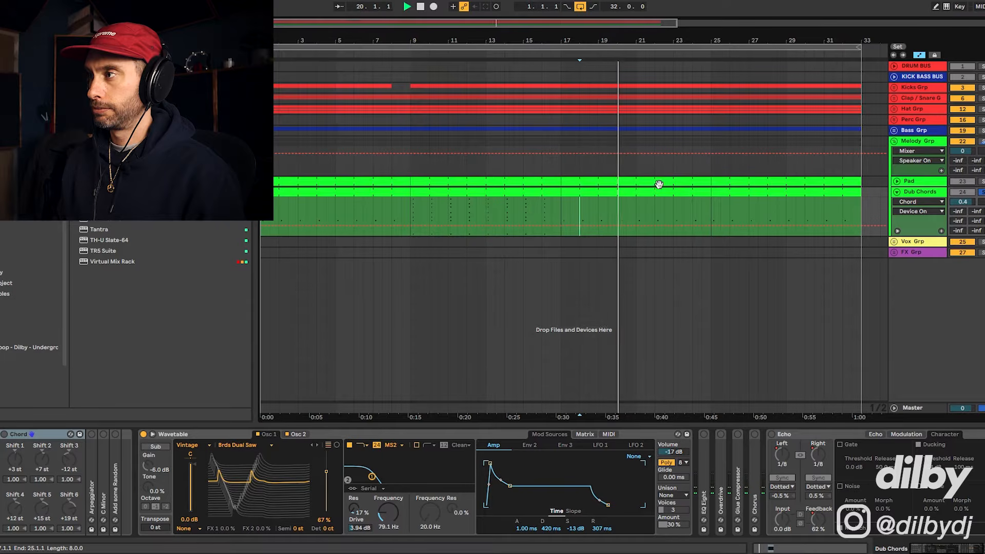
{"action": "left_click", "coordinate": [4, 434]}
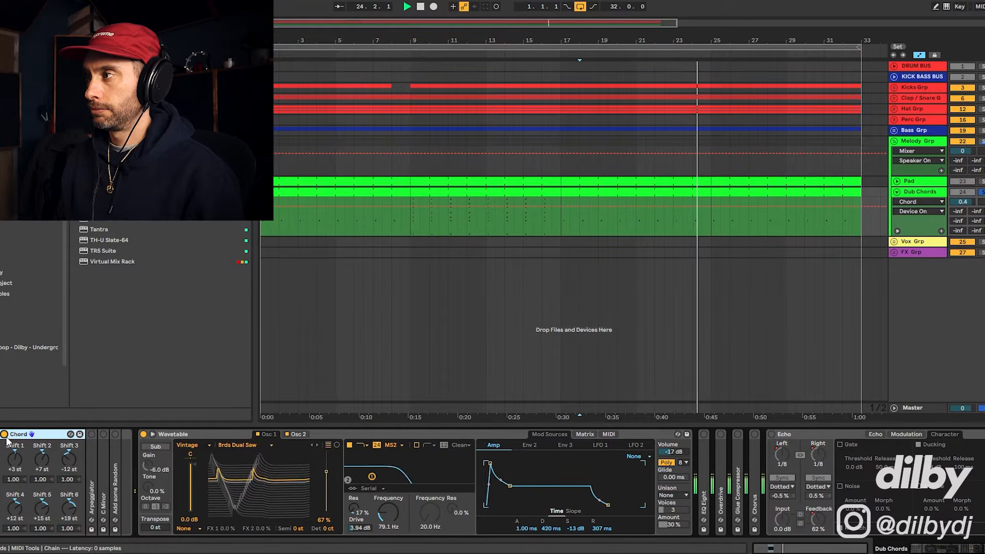
{"action": "left_click", "coordinate": [631, 196]}
{"action": "key", "text": "space"}
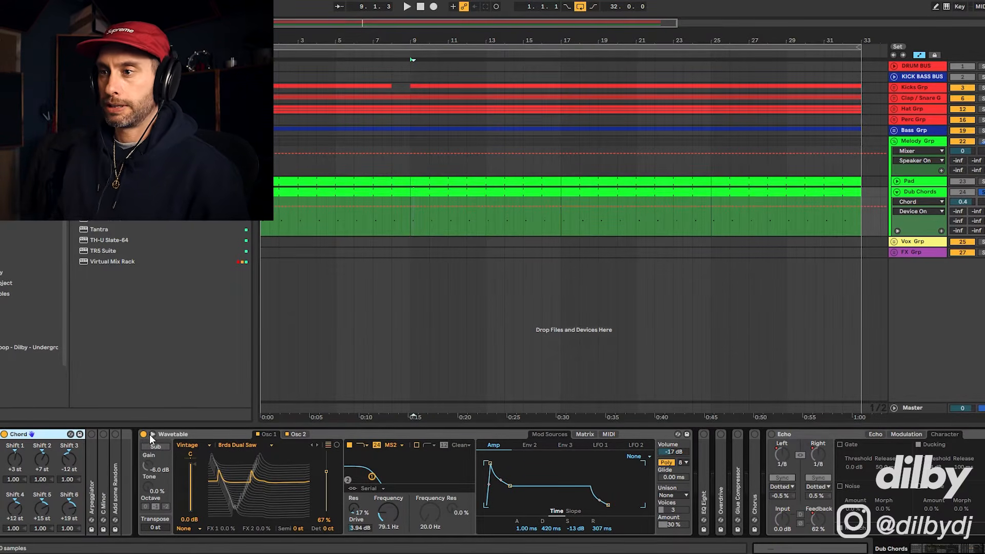
- Expand the Wavetable synth, audition Osc 2 with Osc 1 off, and turn off the first filter
{"action": "left_click", "coordinate": [153, 434]}
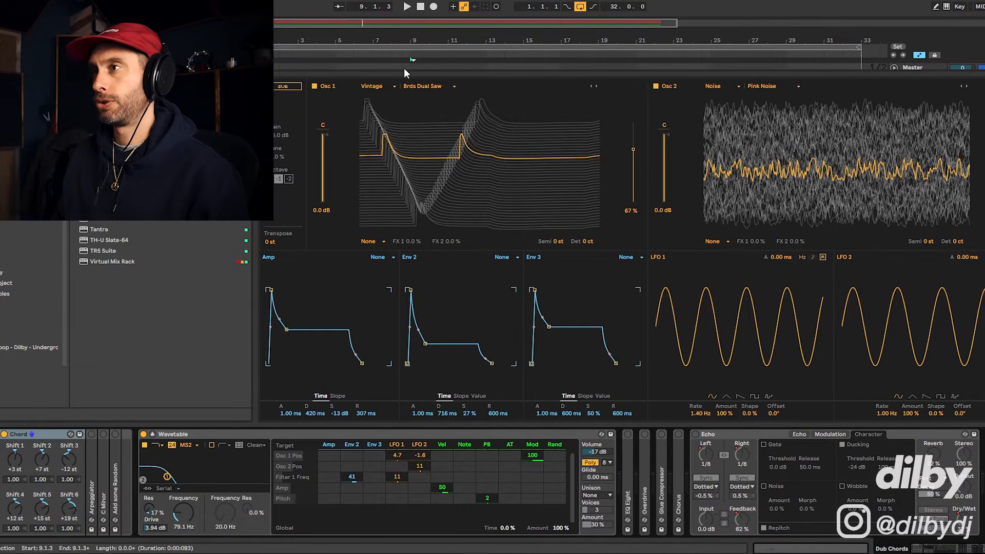
{"action": "left_click", "coordinate": [314, 86]}
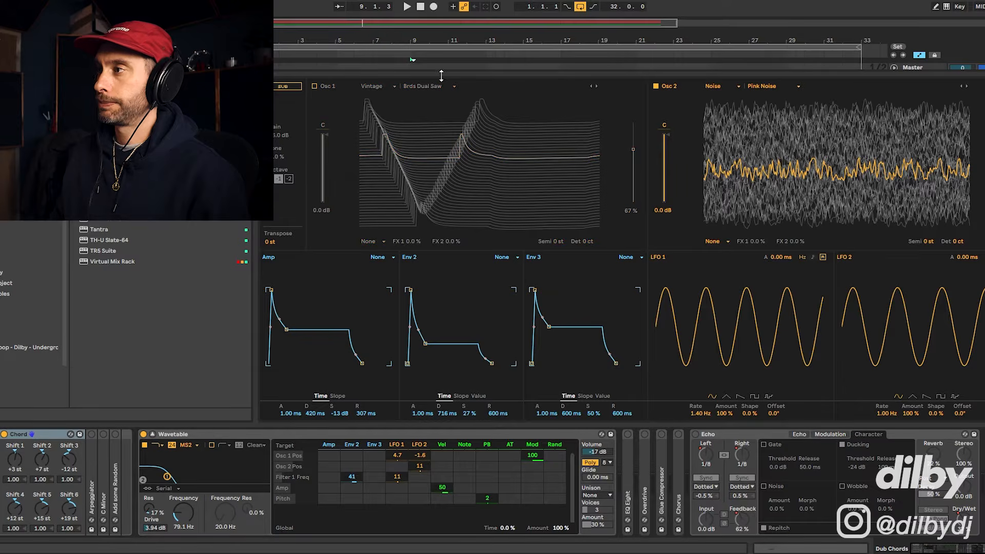
{"action": "key", "text": "space"}
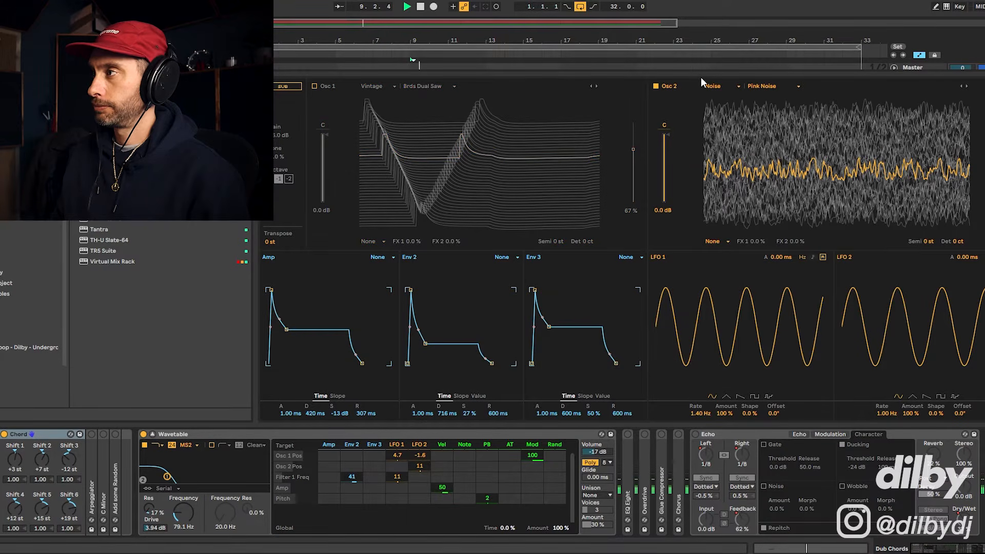
{"action": "left_click", "coordinate": [144, 445]}
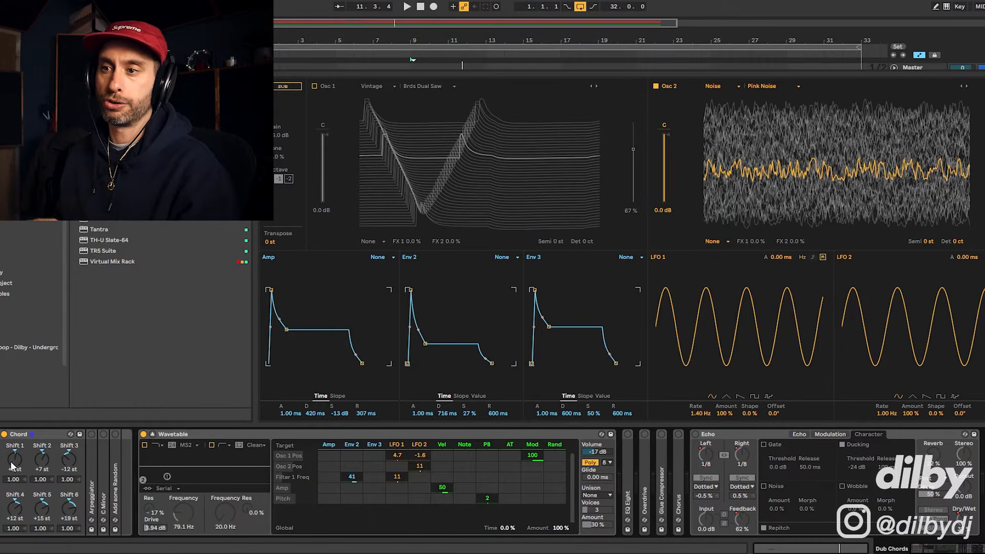
- Audition Osc 1 with Osc 2 off, and turn Osc 2 back on to play both oscillators together
{"action": "left_click", "coordinate": [655, 86]}
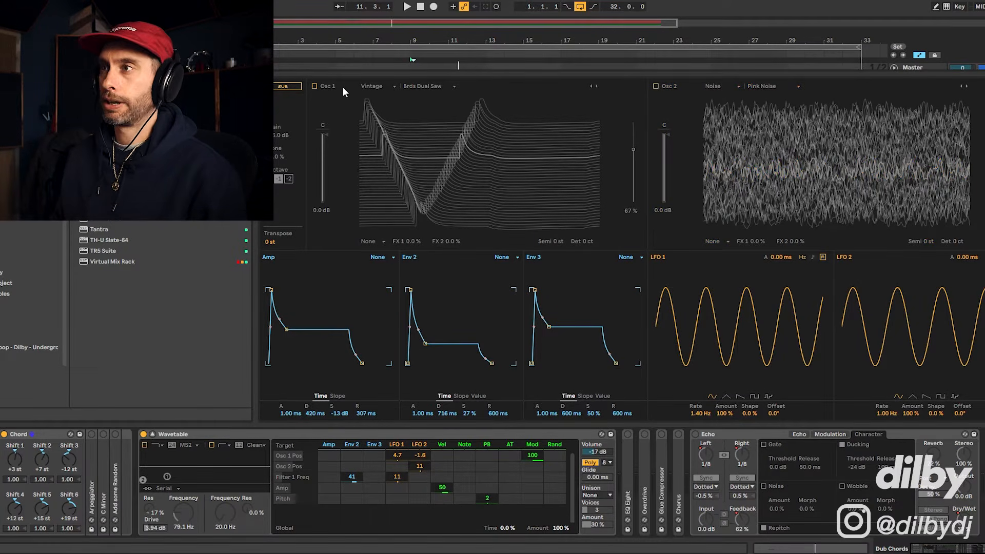
{"action": "left_click", "coordinate": [313, 85]}
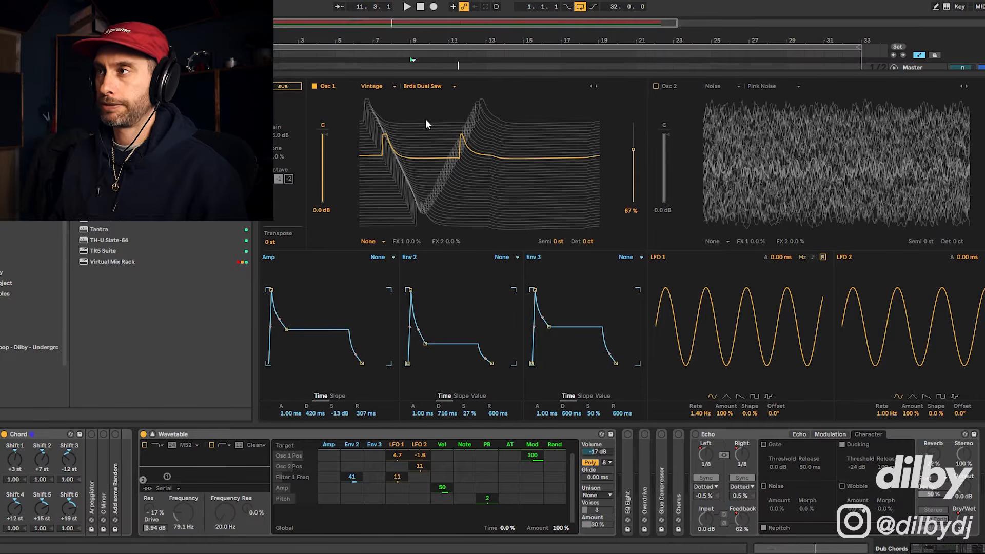
{"action": "key", "text": "space"}
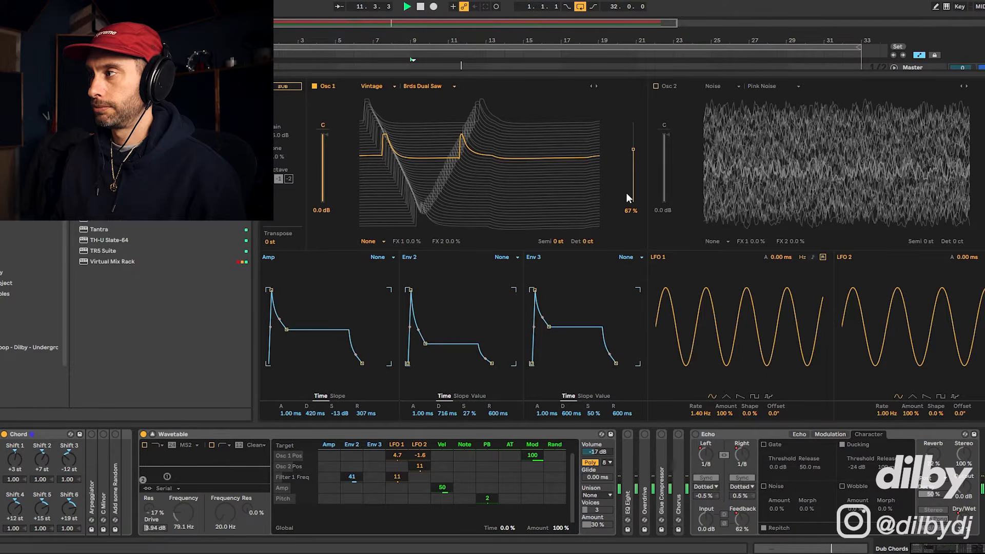
{"action": "key", "text": "space"}
{"action": "left_click", "coordinate": [656, 86]}
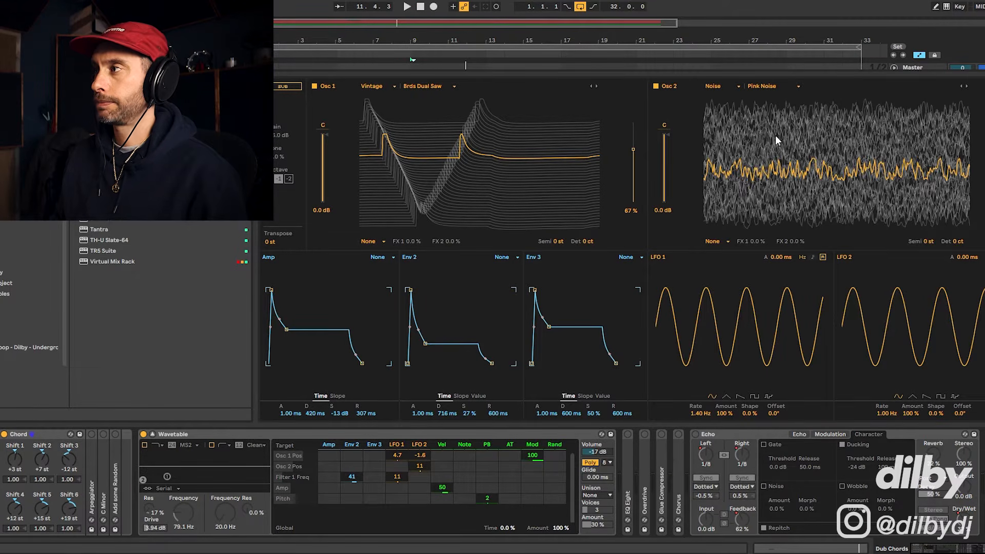
{"action": "key", "text": "space"}
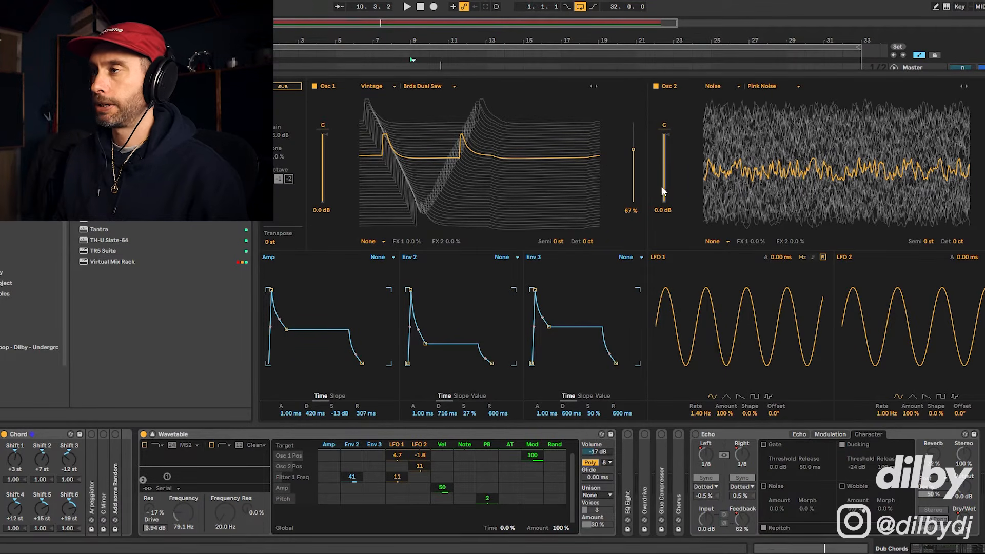
- Turn Wavetable's first filter back on and play the chords while auditioning the Env 2 modulation amount on Filter 1 Freq
{"action": "key", "text": "space"}
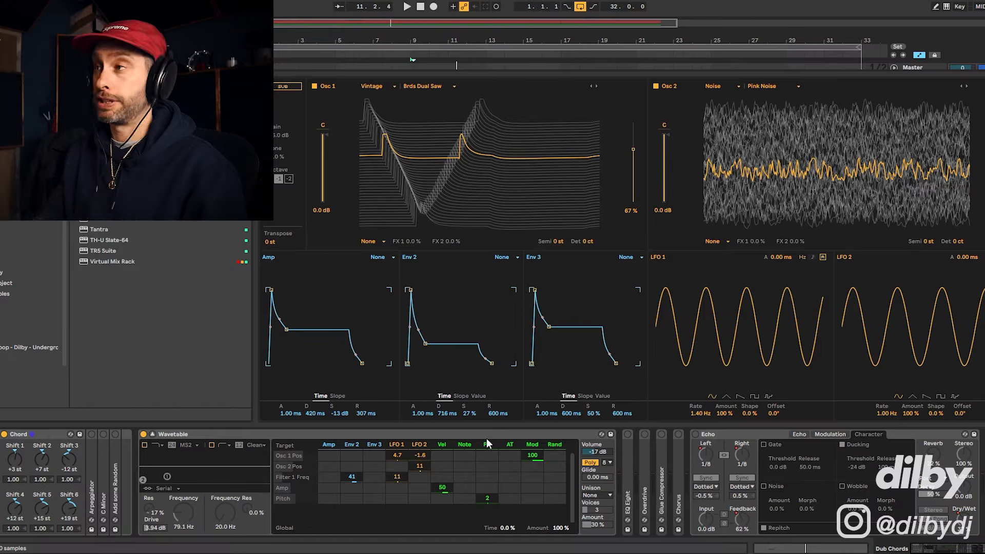
{"action": "left_click", "coordinate": [143, 444]}
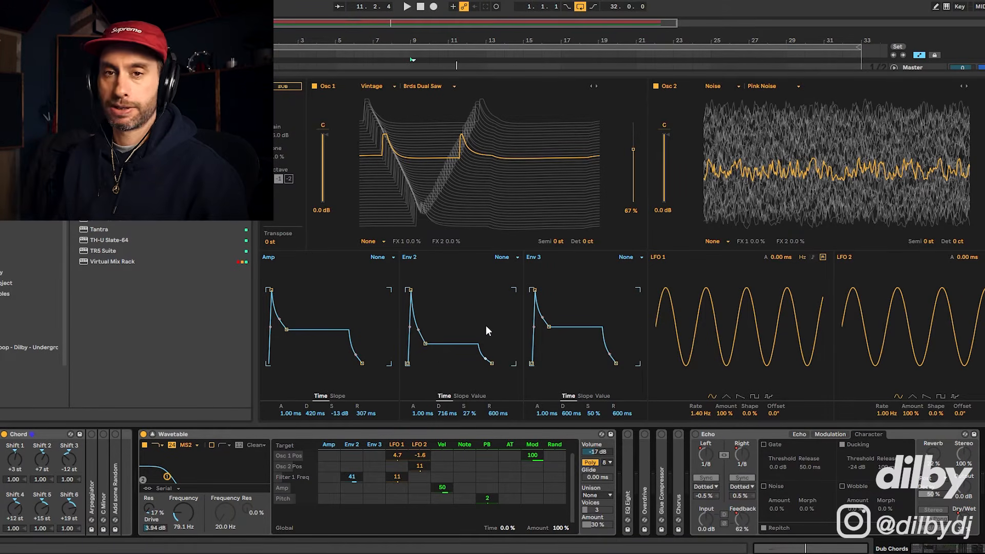
{"action": "key", "text": "space"}
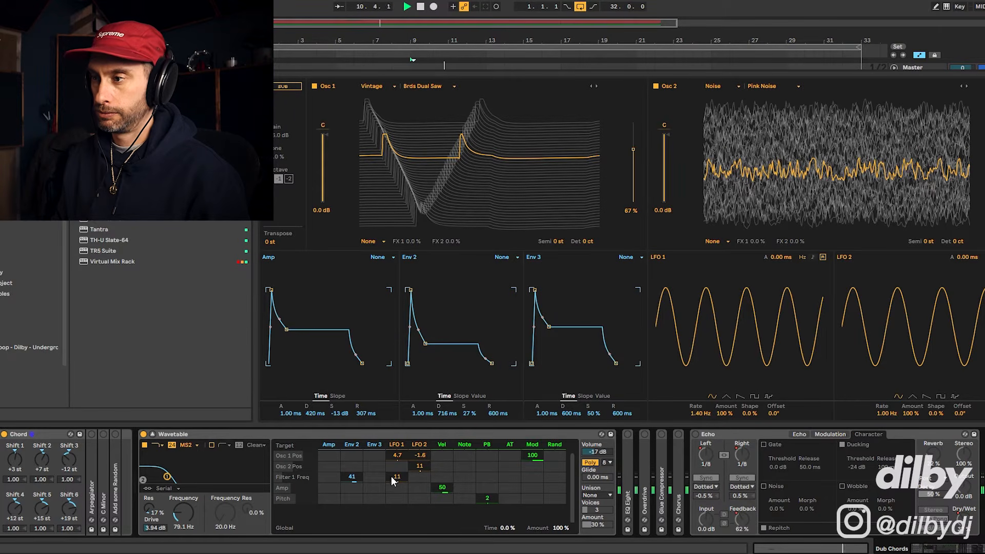
{"action": "left_click_drag", "start_coordinate": [352, 476], "coordinate": [352, 451]}
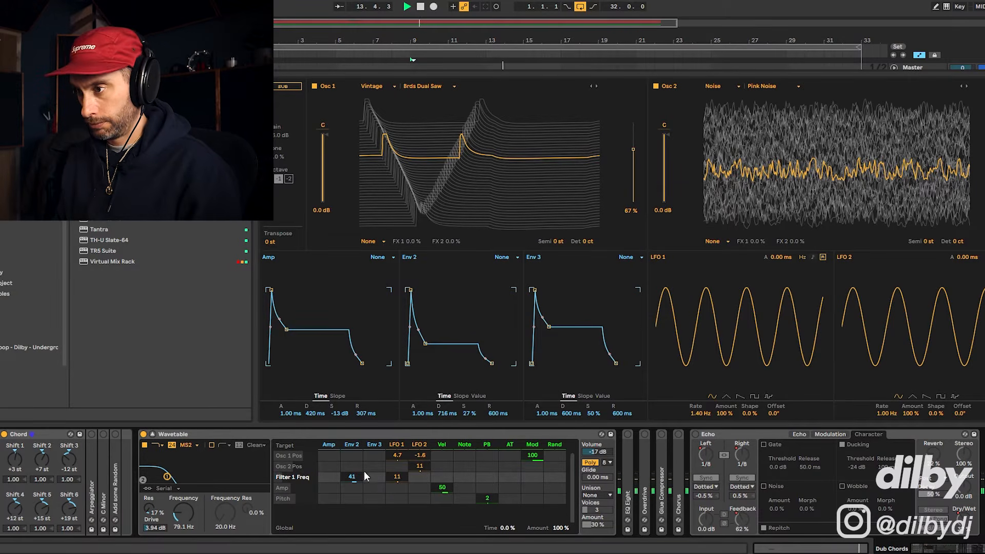
{"action": "key", "text": "space"}
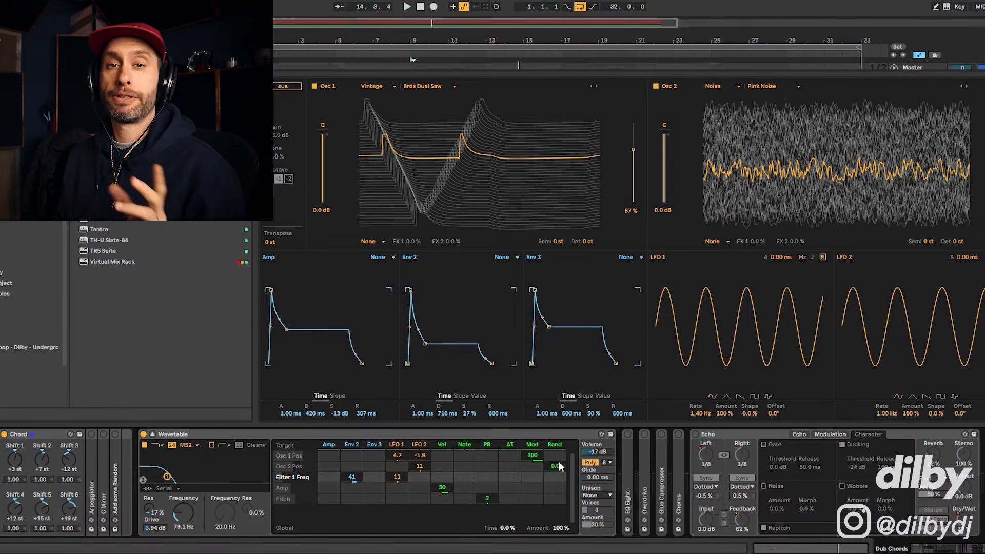
- Compare Wavetable's Mono and Poly voice modes by playing the chords in Mono and switching back to Poly
{"action": "left_click", "coordinate": [591, 463]}
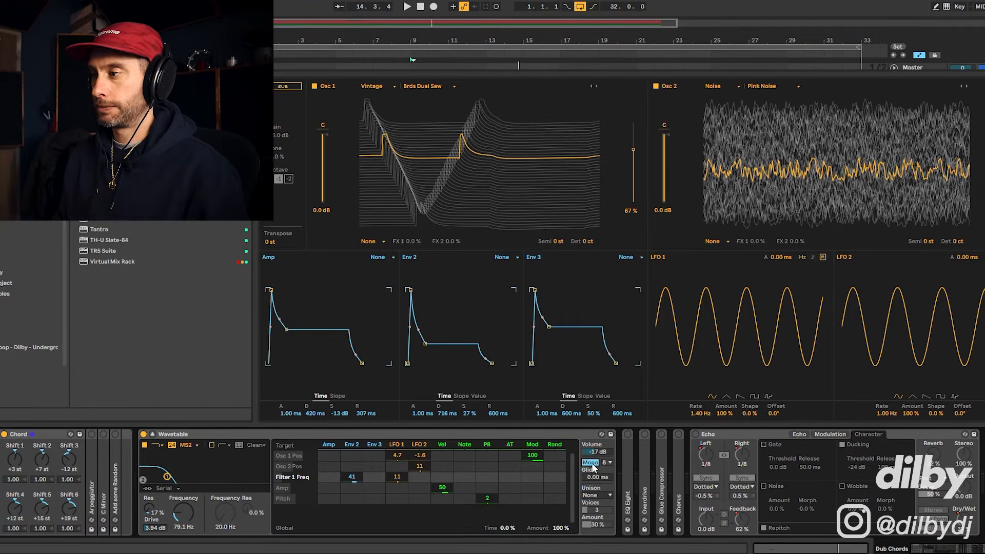
{"action": "key", "text": "space"}
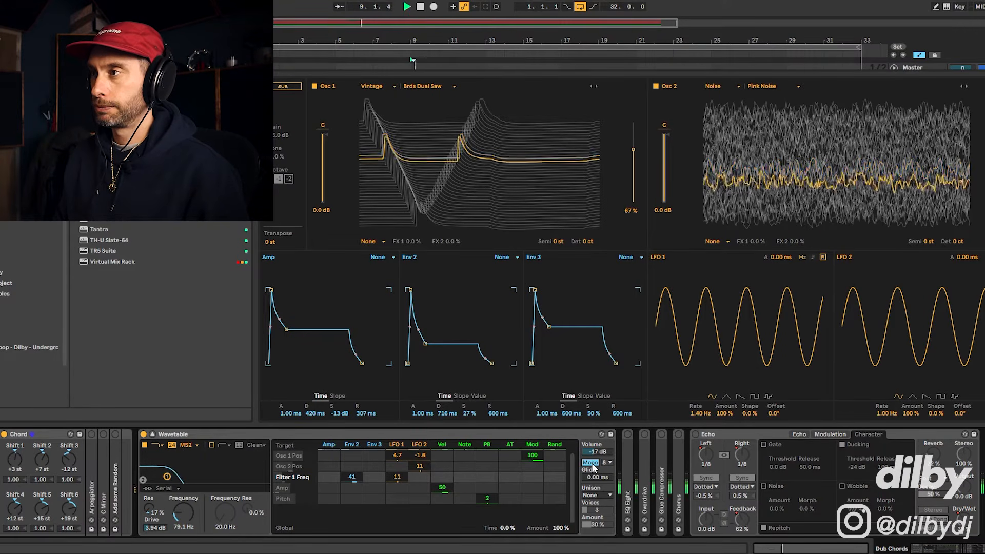
{"action": "left_click", "coordinate": [591, 464]}
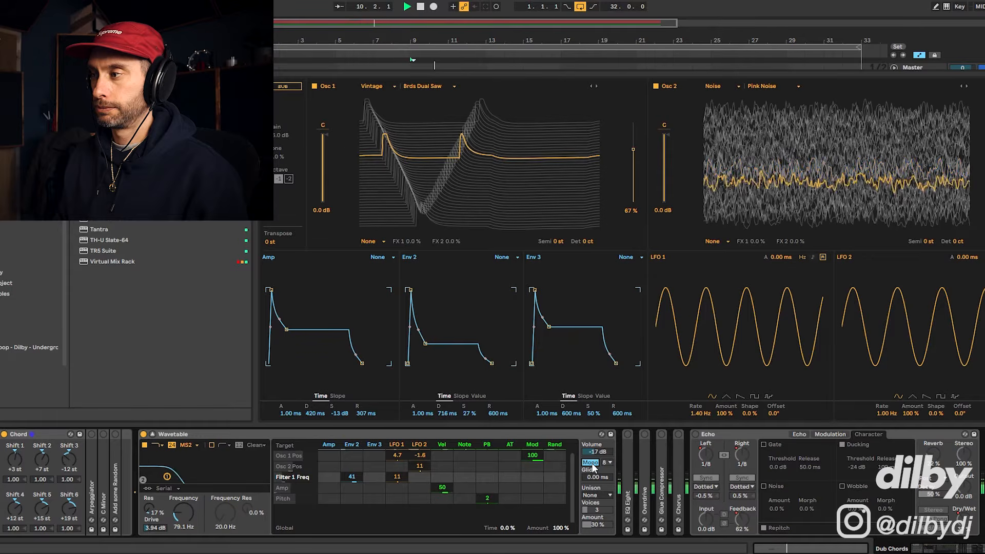
{"action": "key", "text": "space"}
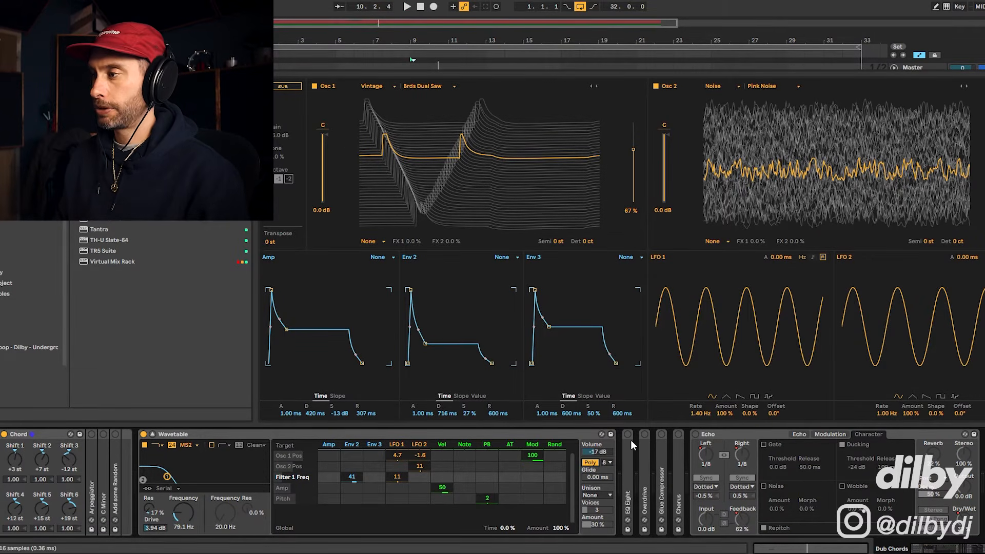
- Collapse Wavetable, switch on and expand EQ Eight, and compare the chords with the 114 Hz low cut on band 2 off and on
{"action": "left_click", "coordinate": [153, 434]}
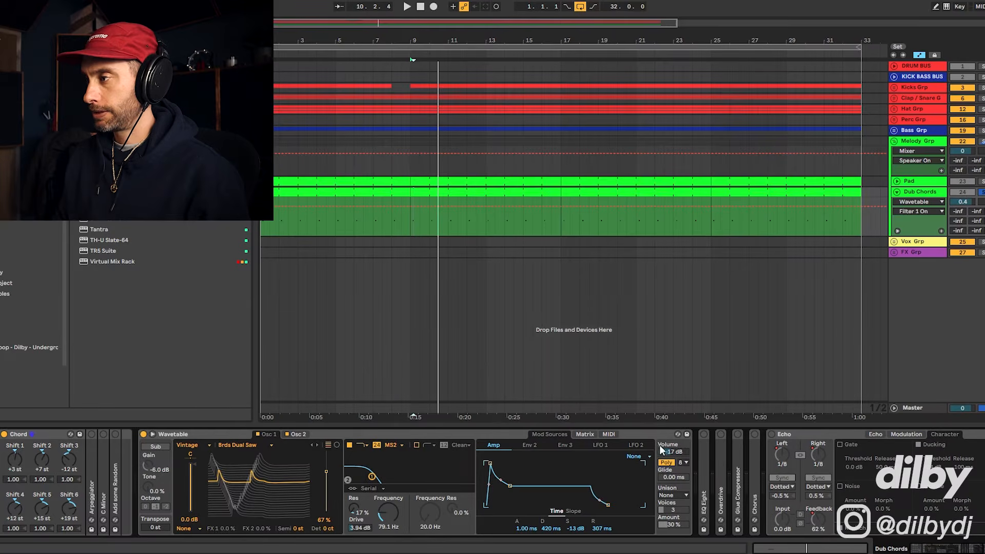
{"action": "double_click", "coordinate": [706, 432]}
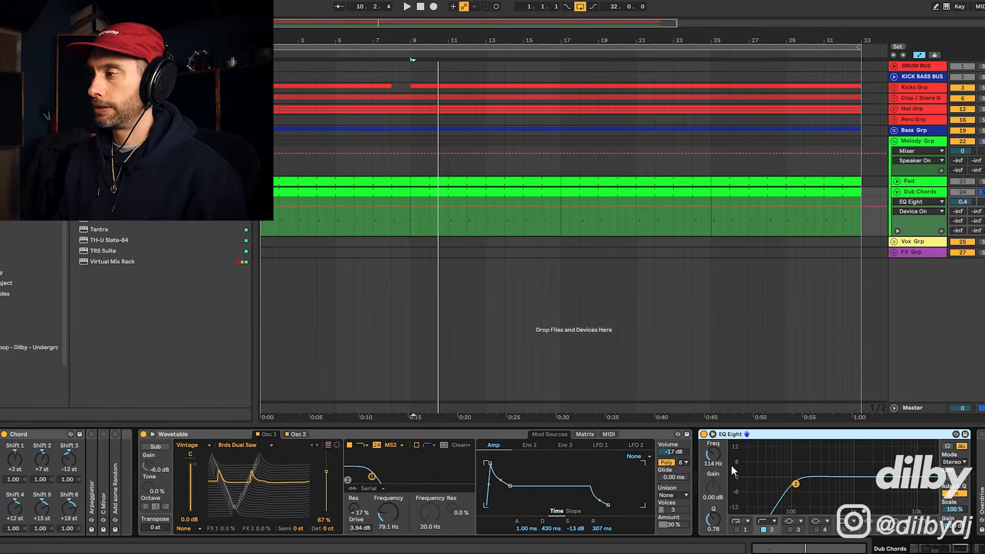
{"action": "left_click", "coordinate": [712, 435]}
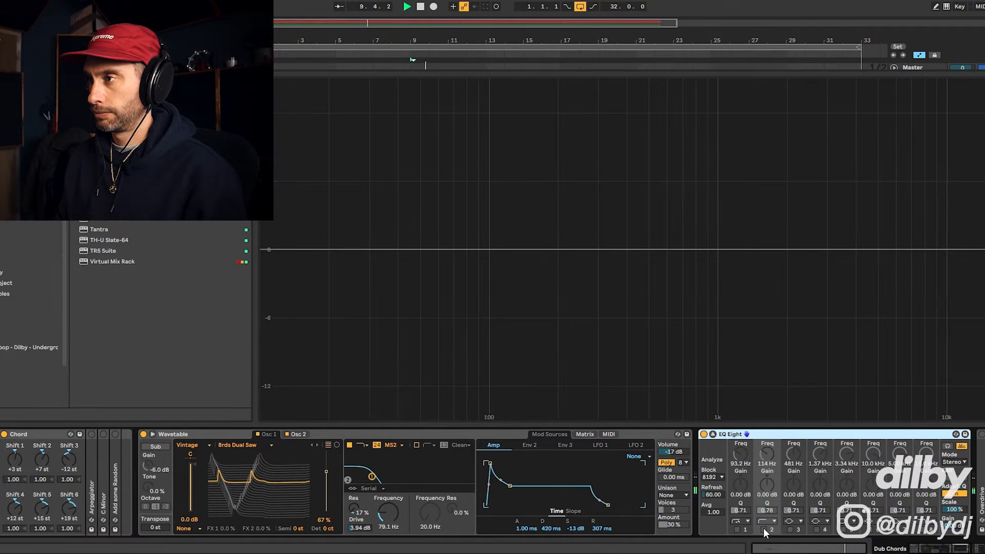
{"action": "left_click", "coordinate": [764, 527]}
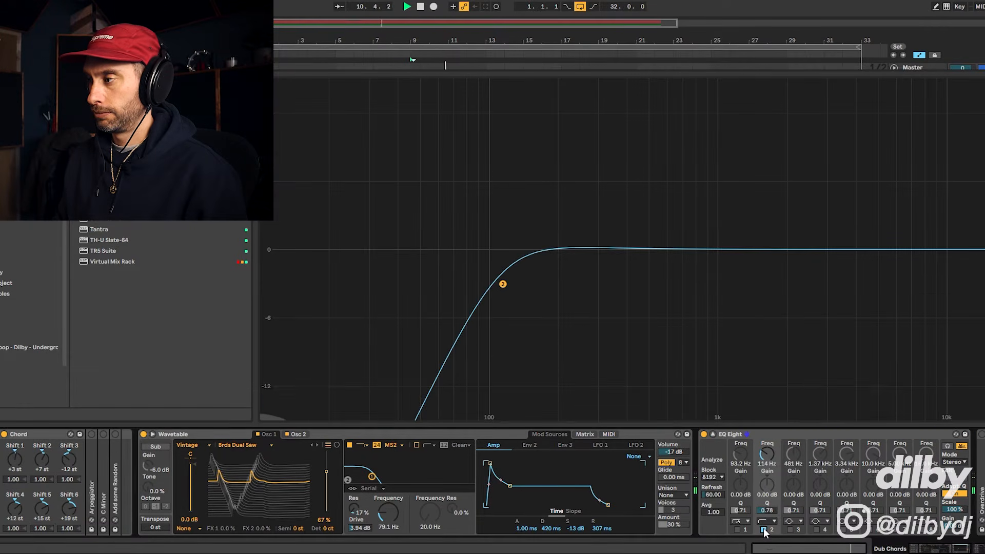
{"action": "key", "text": "space"}
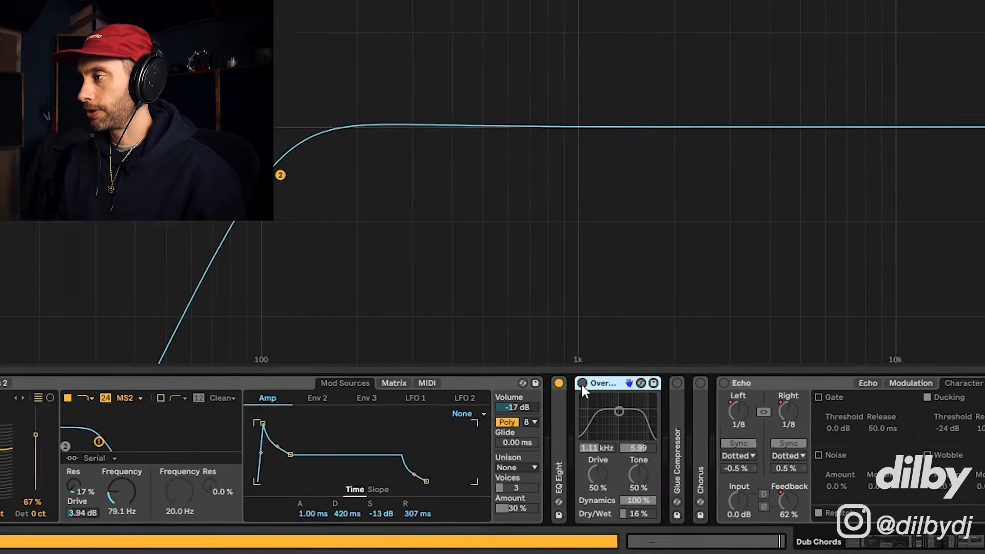
- Switch on the Overdrive, Glue Compressor and Chorus, bypassing the Chorus briefly during playback to compare the sound
{"action": "left_click", "coordinate": [583, 383]}
{"action": "key", "text": "space"}
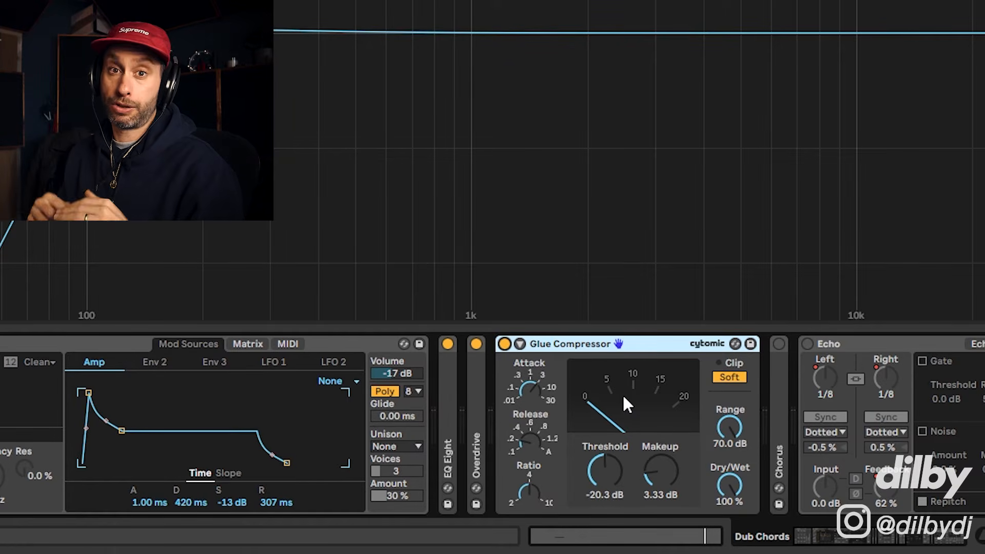
{"action": "double_click", "coordinate": [532, 366]}
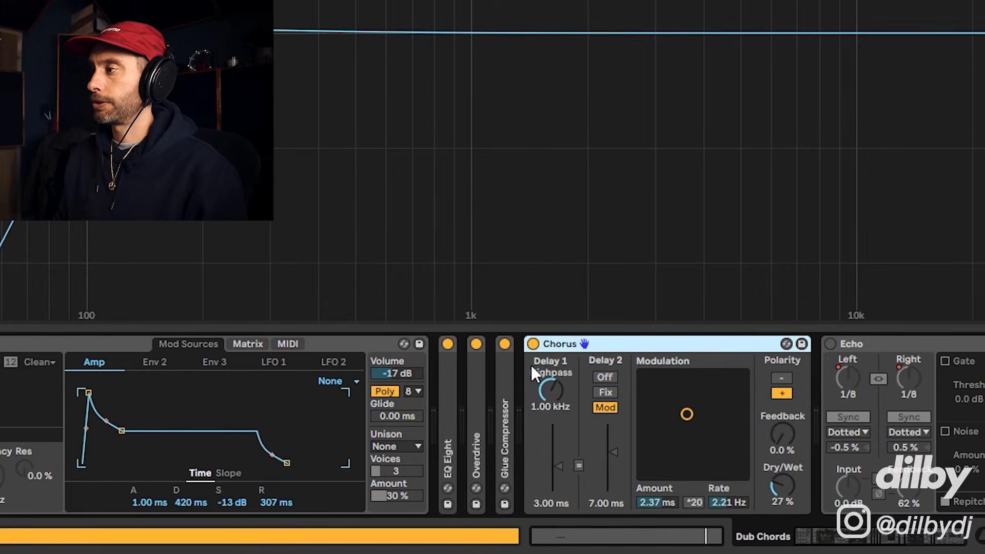
{"action": "key", "text": "space"}
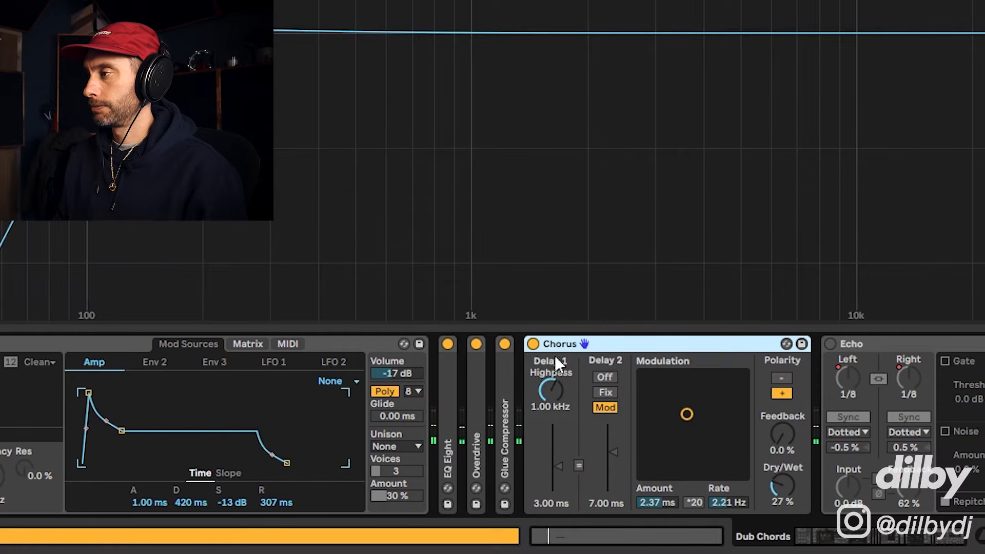
{"action": "left_click", "coordinate": [535, 342]}
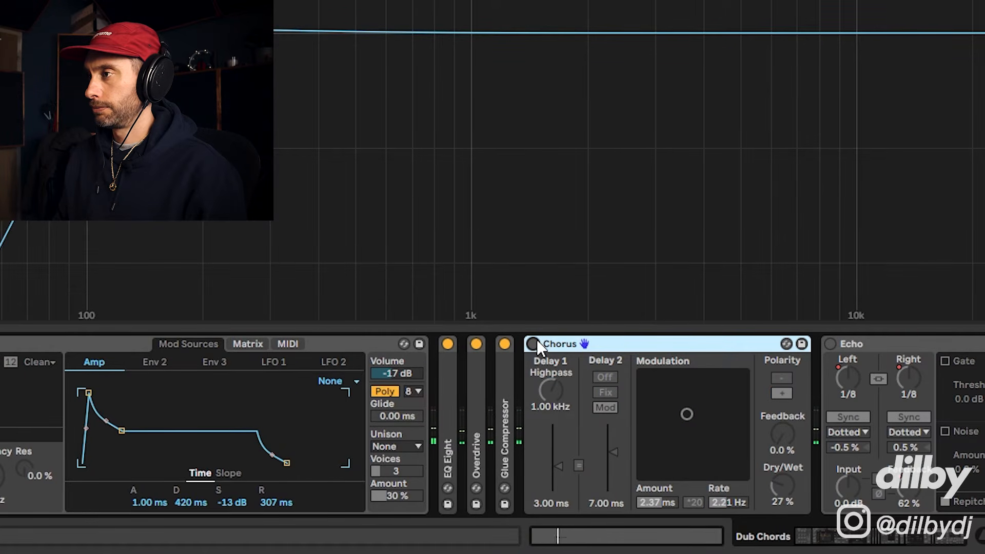
{"action": "left_click", "coordinate": [535, 342]}
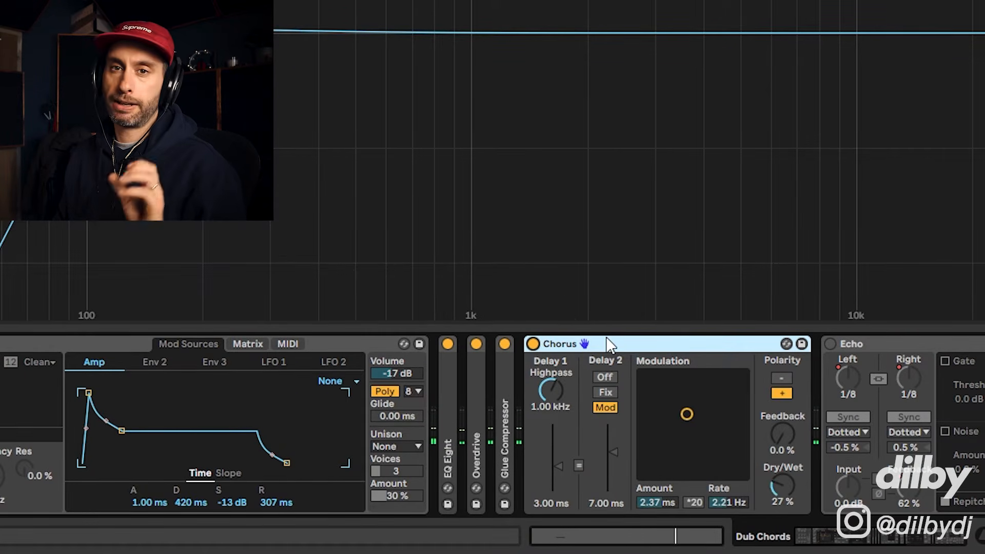
- Switch on the Echo device, play the chords through it, and show its delay and filter display
{"action": "left_click", "coordinate": [883, 541]}
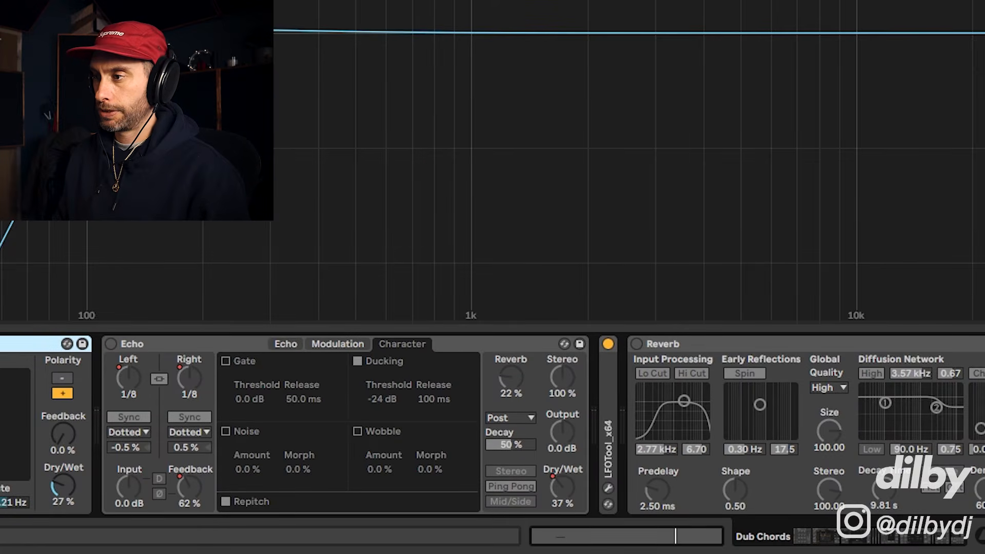
{"action": "double_click", "coordinate": [322, 340]}
{"action": "left_click", "coordinate": [215, 342]}
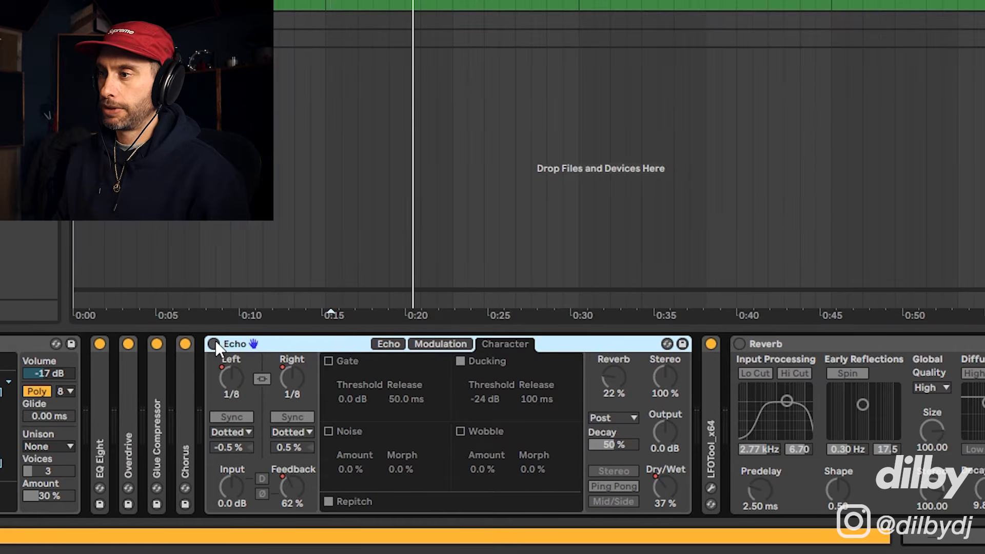
{"action": "left_click", "coordinate": [213, 344]}
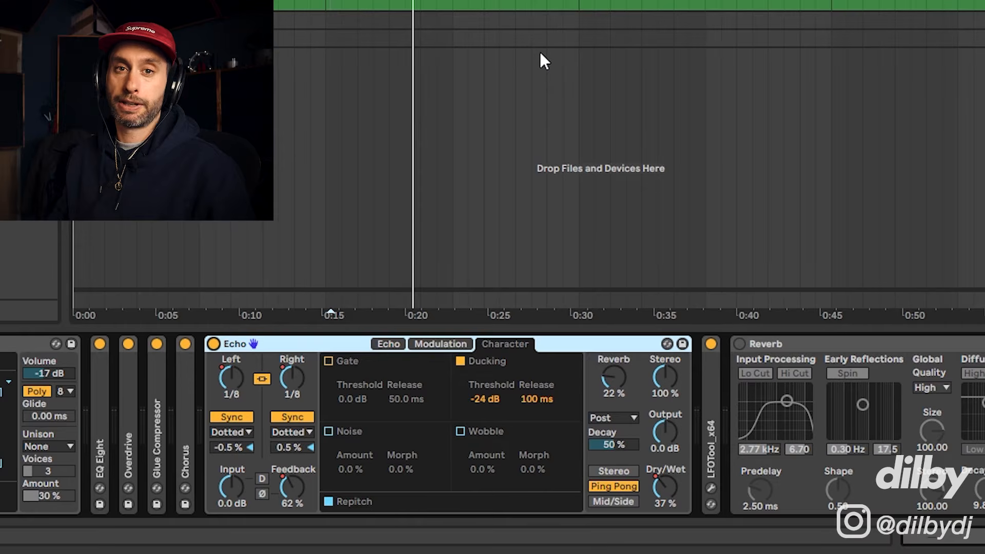
{"action": "key", "text": "space"}
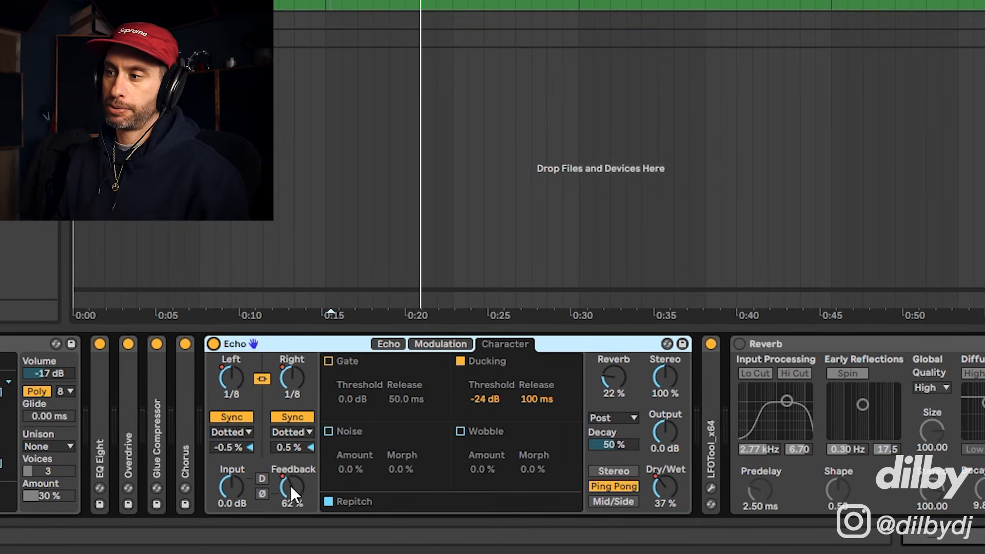
{"action": "left_click", "coordinate": [388, 345]}
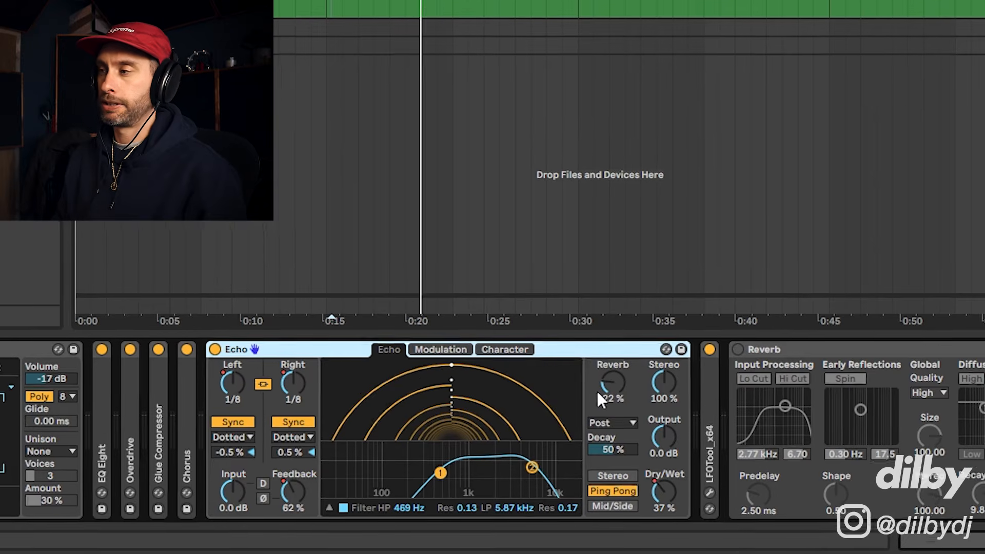
- Open LFOTool to inspect its volume curve, and switch on the Reverb at the end of the chain for playback
{"action": "left_click", "coordinate": [710, 487]}
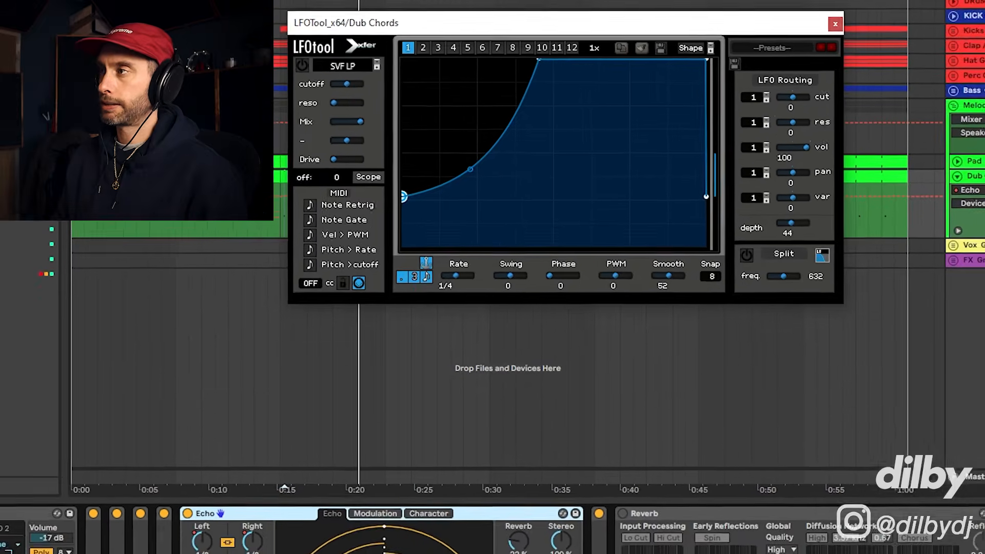
{"action": "left_click", "coordinate": [421, 550]}
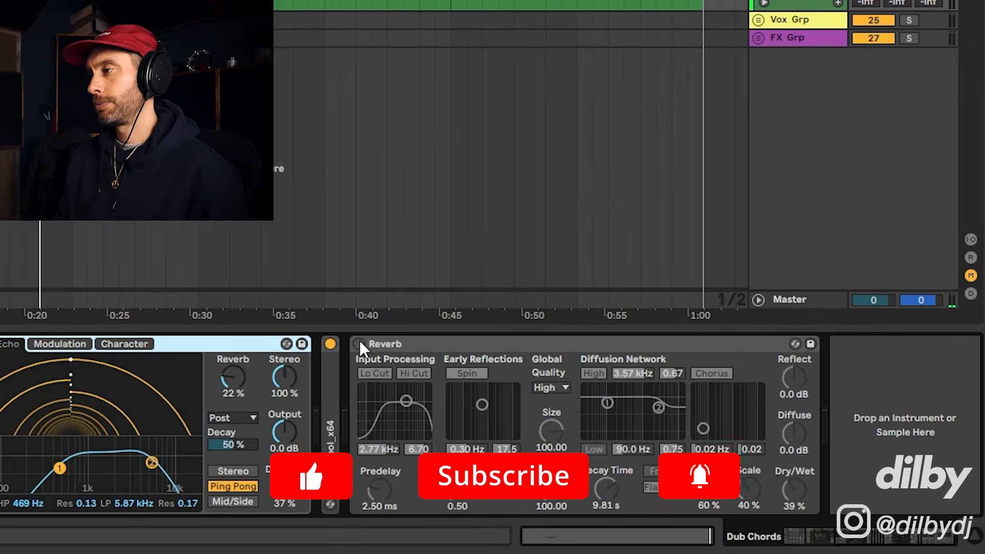
{"action": "left_click", "coordinate": [359, 344]}
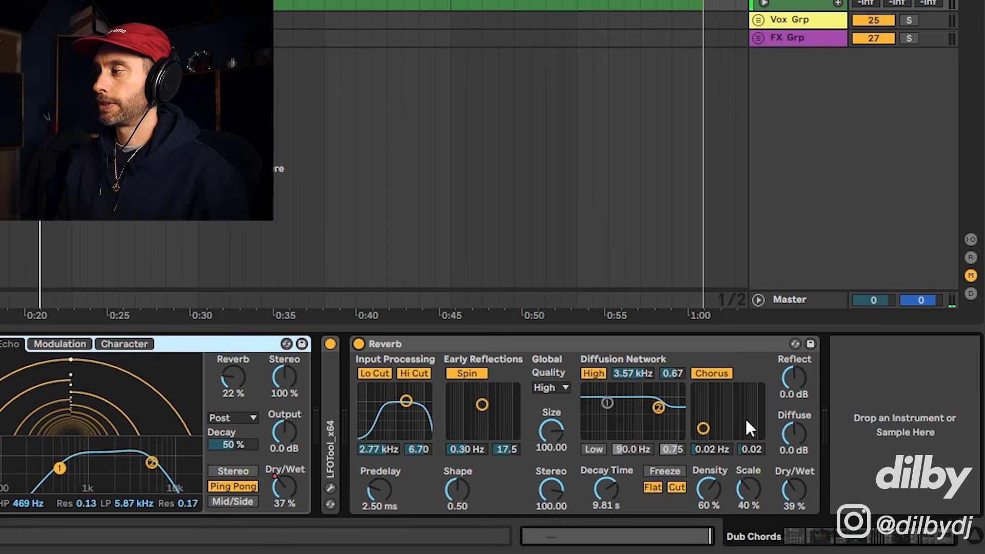
{"action": "key", "text": "space"}
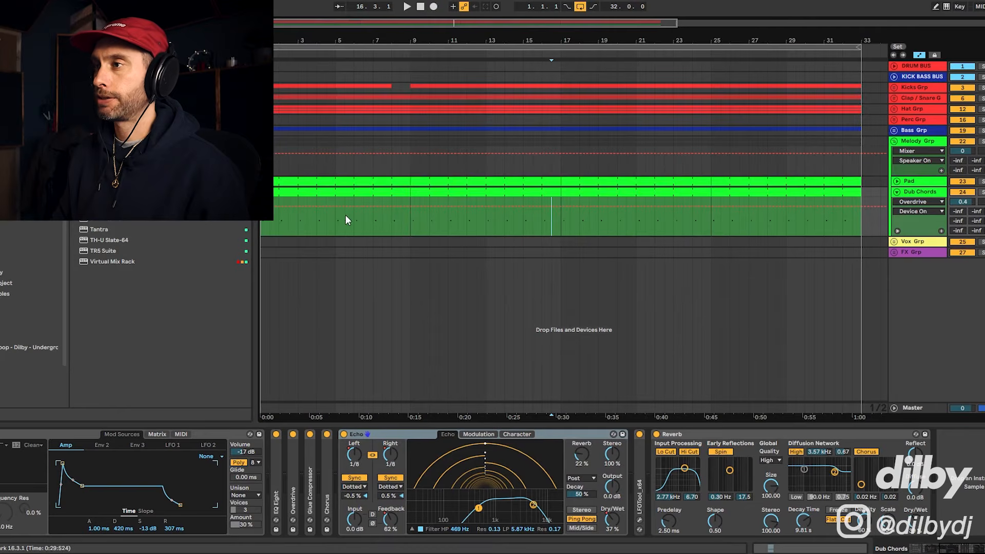
- Check the Echo settings at several points along the Dub Chords track and play the full chain from bar 11
{"action": "left_click_drag", "start_coordinate": [347, 220], "coordinate": [777, 224]}
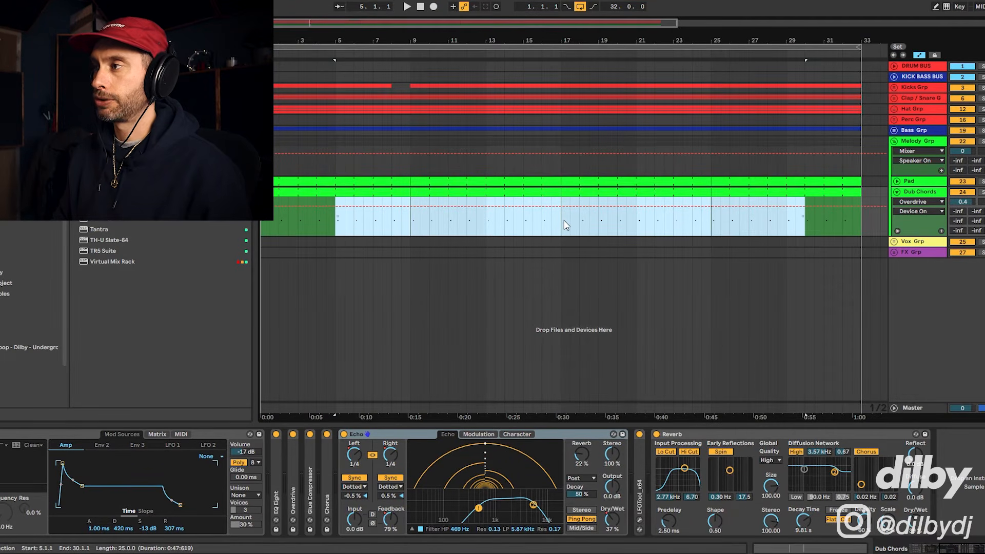
{"action": "left_click", "coordinate": [666, 226]}
{"action": "scroll", "coordinate": [265, 482], "scroll_direction": "left", "scroll_amount": 5}
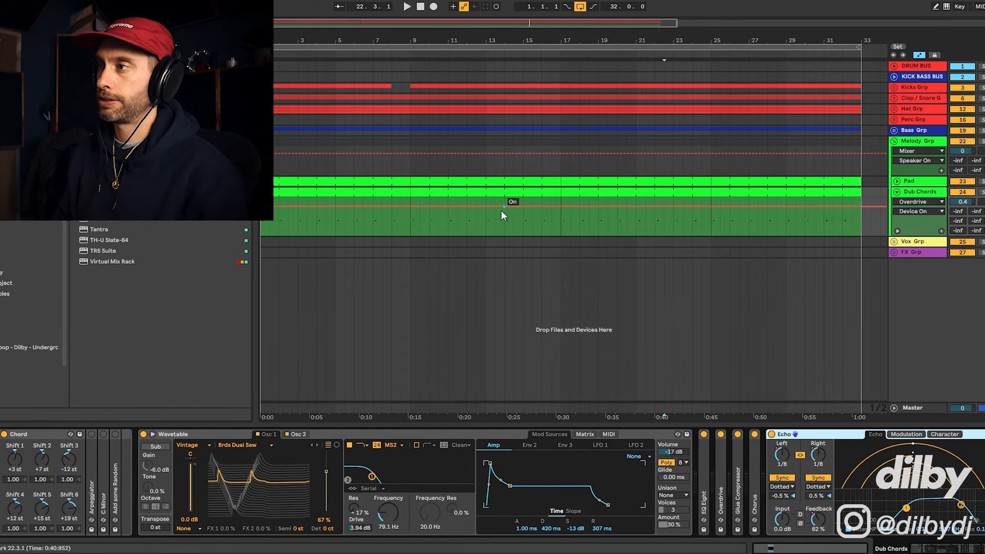
{"action": "left_click", "coordinate": [465, 226]}
{"action": "scroll", "coordinate": [669, 531], "scroll_direction": "right", "scroll_amount": 5}
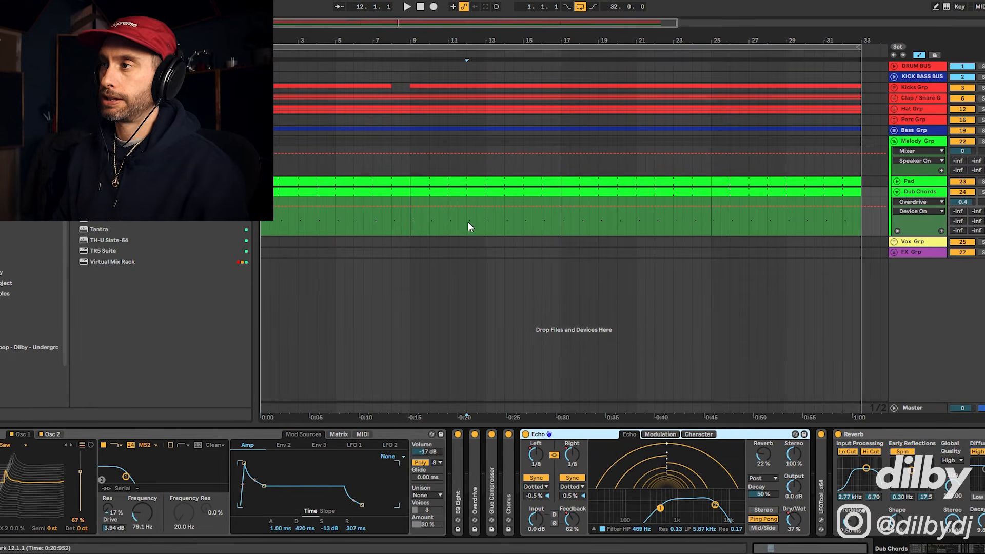
{"action": "left_click", "coordinate": [449, 221]}
{"action": "key", "text": "space"}
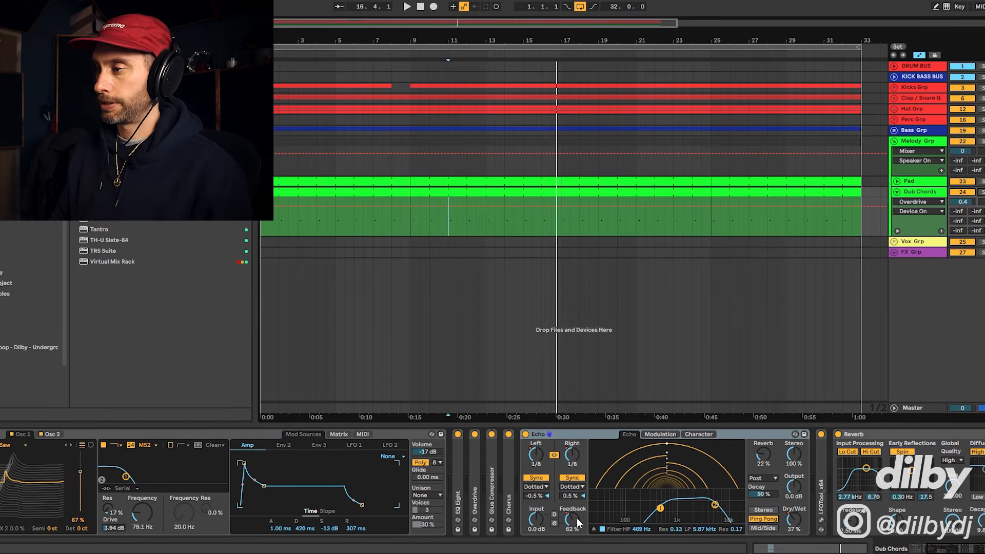
- Show the Dub Chords automation lanes and delete the Echo delay-time steps between about 0:05 and 0:17
{"action": "left_click", "coordinate": [897, 231]}
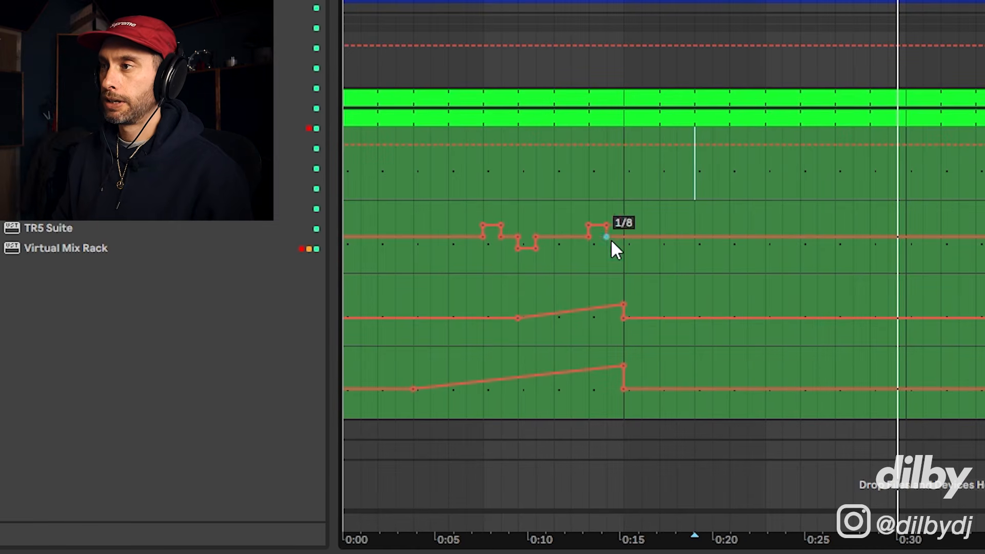
{"action": "left_click_drag", "start_coordinate": [650, 208], "coordinate": [484, 219]}
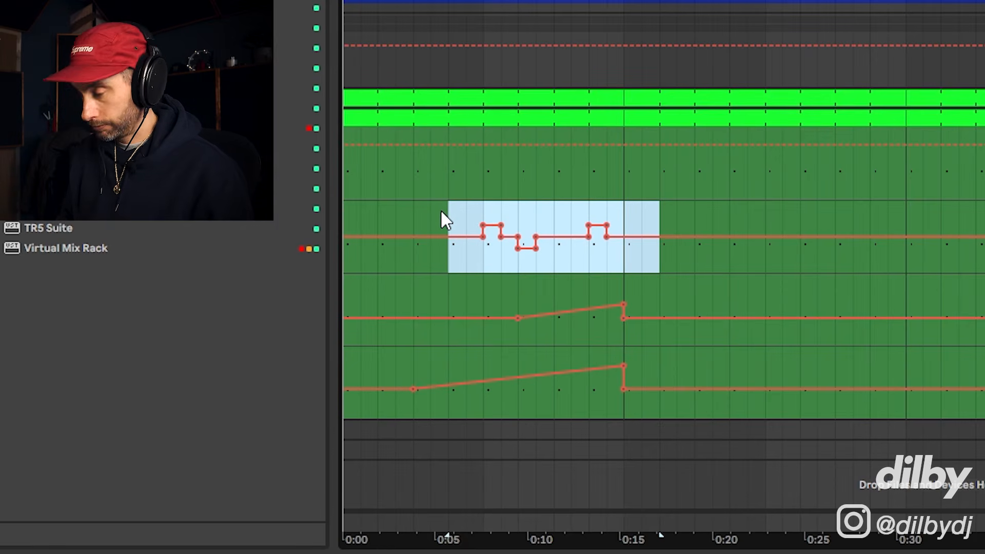
{"action": "key", "text": "Delete"}
{"action": "left_click", "coordinate": [432, 261]}
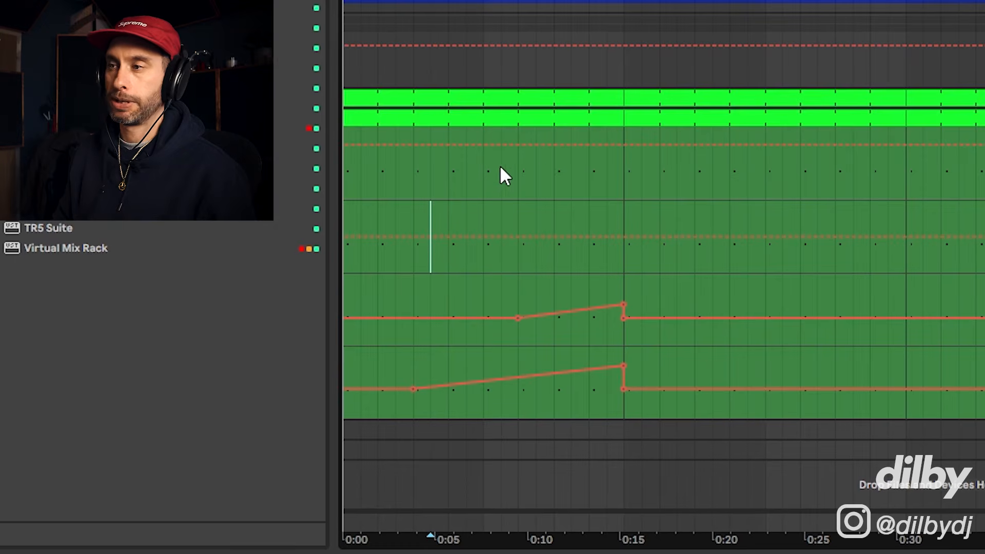
- Play the chords without the delay-time steps, and put the steps back in the Echo L Division lane between about 0:05 and 0:17
{"action": "key", "text": "space"}
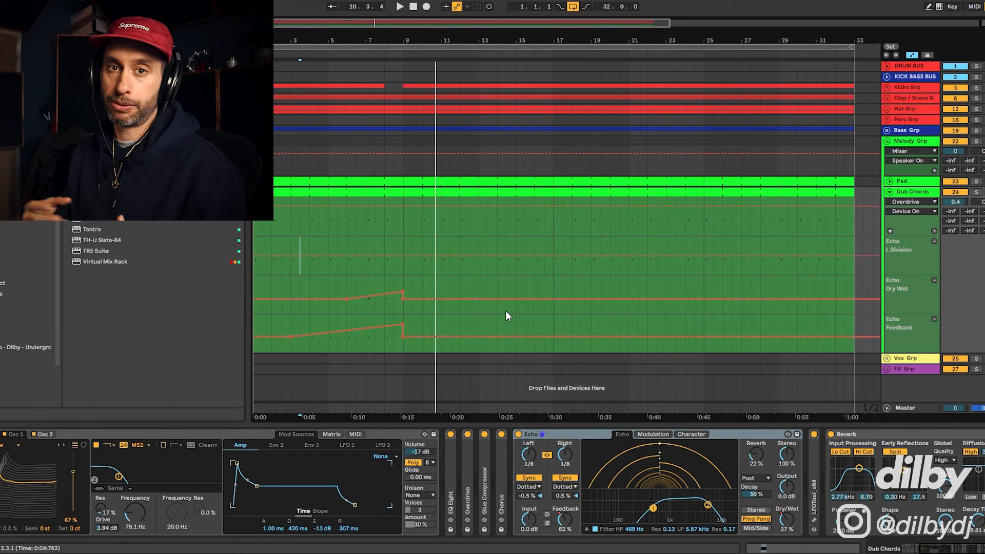
{"action": "key", "text": "ctrl+v"}
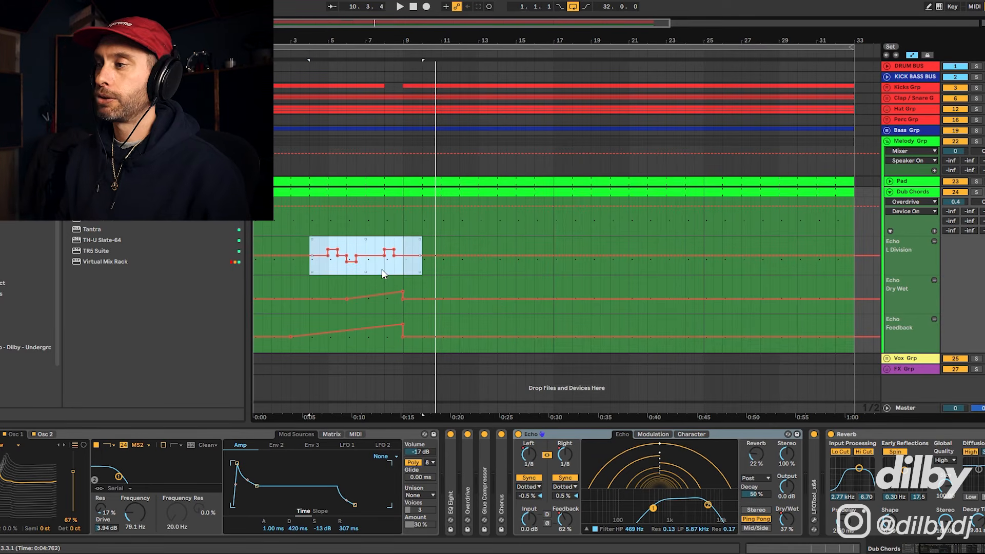
- Check the Repitch option in Echo's Character settings, return to its filter display, and play the automated chords from bar 4
{"action": "left_click", "coordinate": [310, 250]}
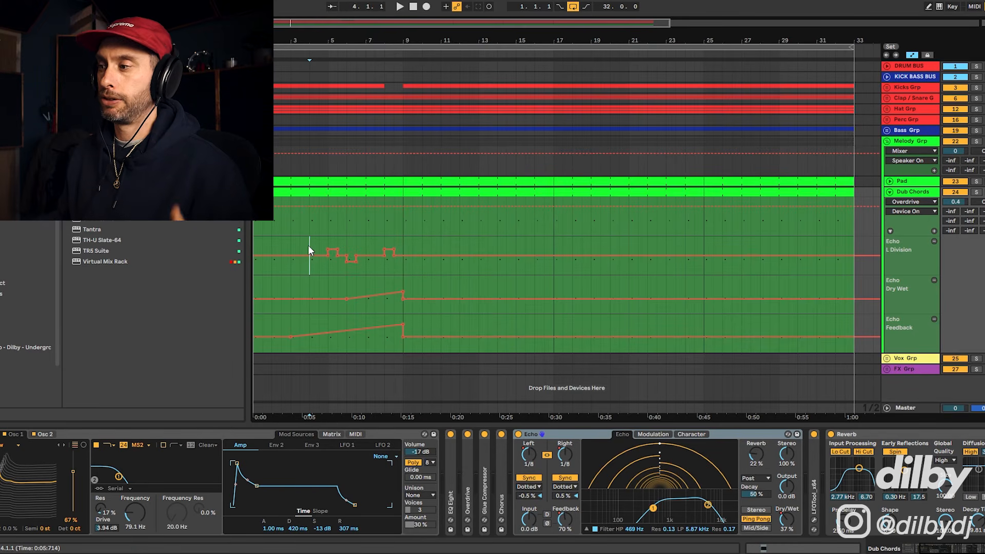
{"action": "left_click", "coordinate": [681, 435]}
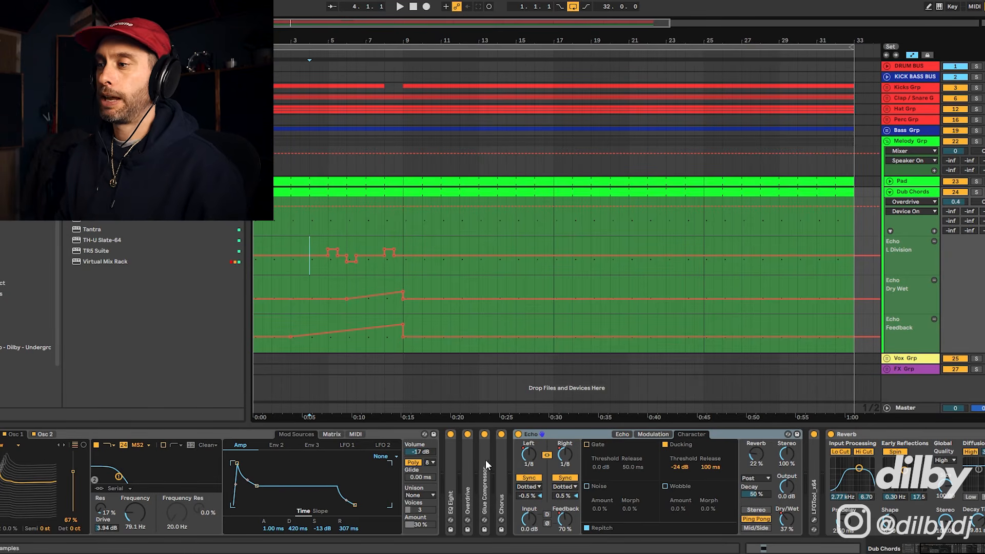
{"action": "left_click", "coordinate": [620, 434]}
{"action": "key", "text": "space"}
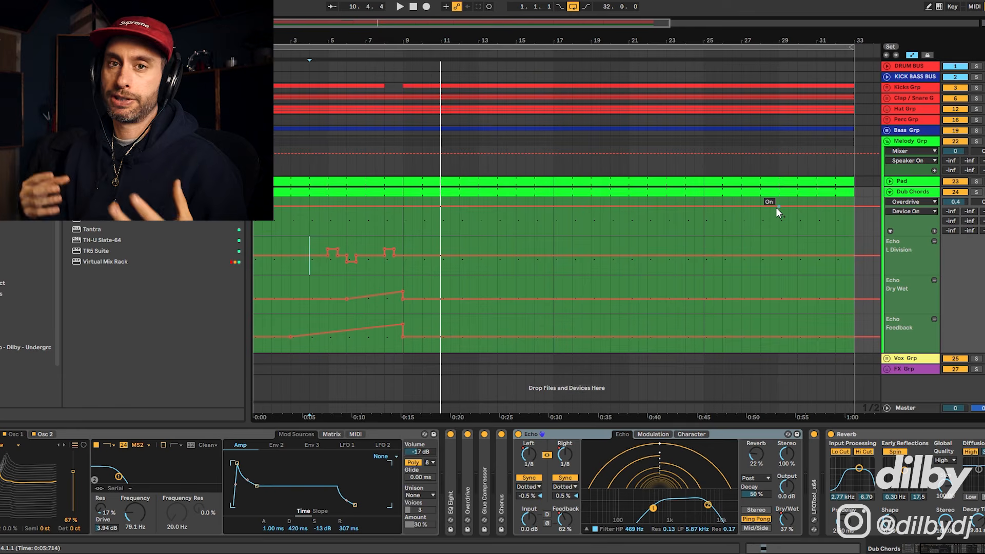
{"action": "left_click", "coordinate": [554, 270]}
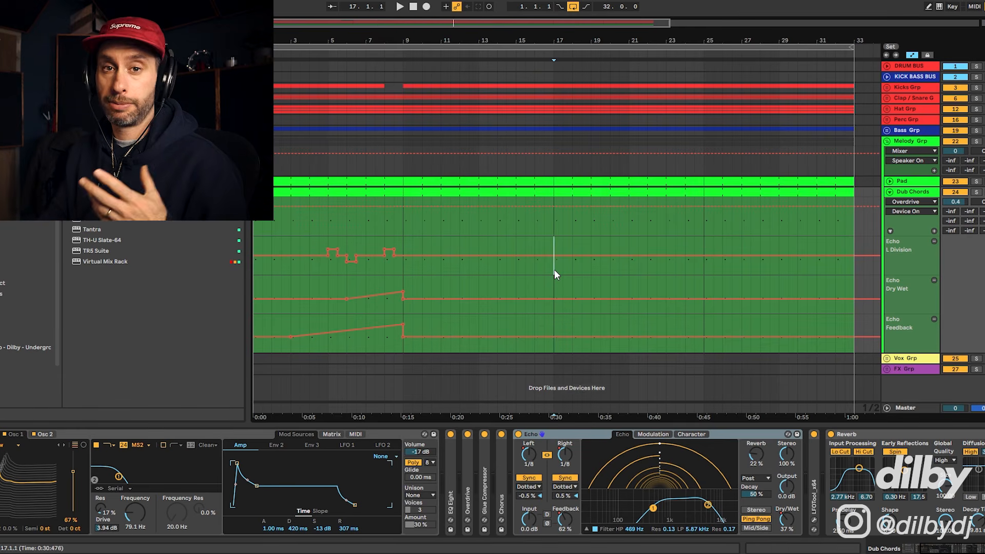